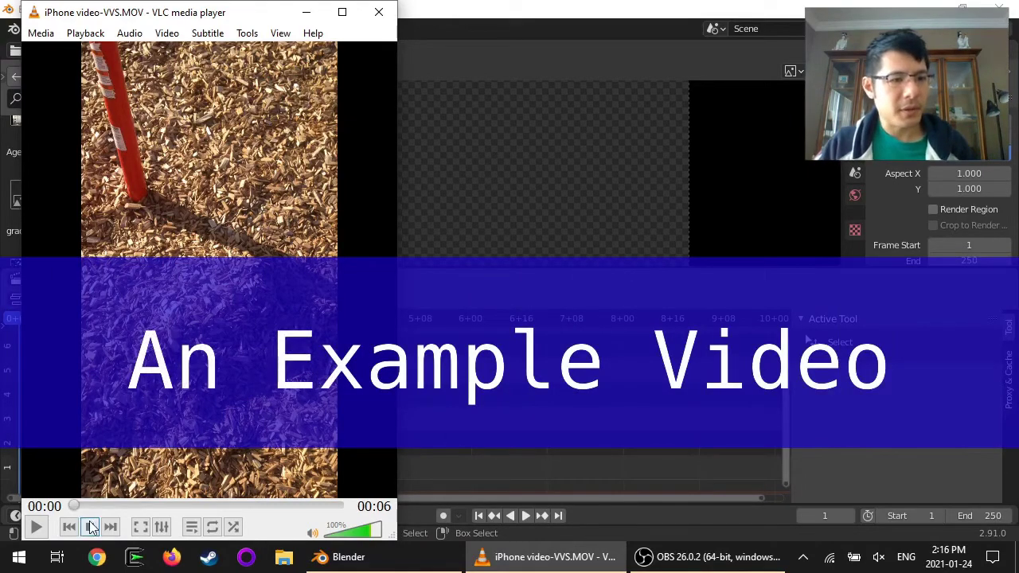
# Step: Skim through the iPhone video in VLC, switch to Blender and place iPhone video-VVS.MOV at the start of the sequencer
pyautogui.moveTo(79, 508); pyautogui.dragTo(338, 514)
pyautogui.click(453, 27)
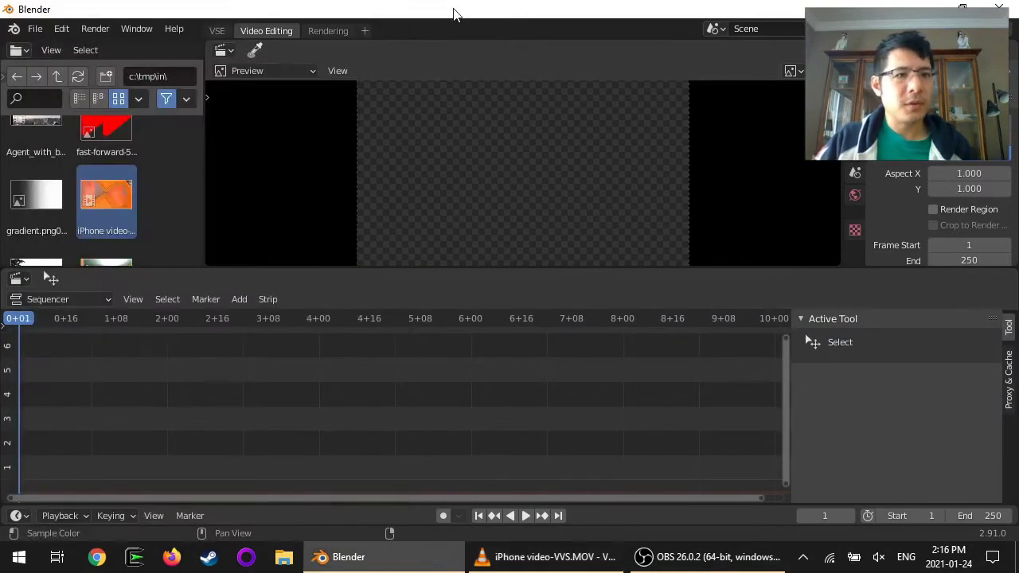
pyautogui.moveTo(105, 194); pyautogui.dragTo(111, 400)
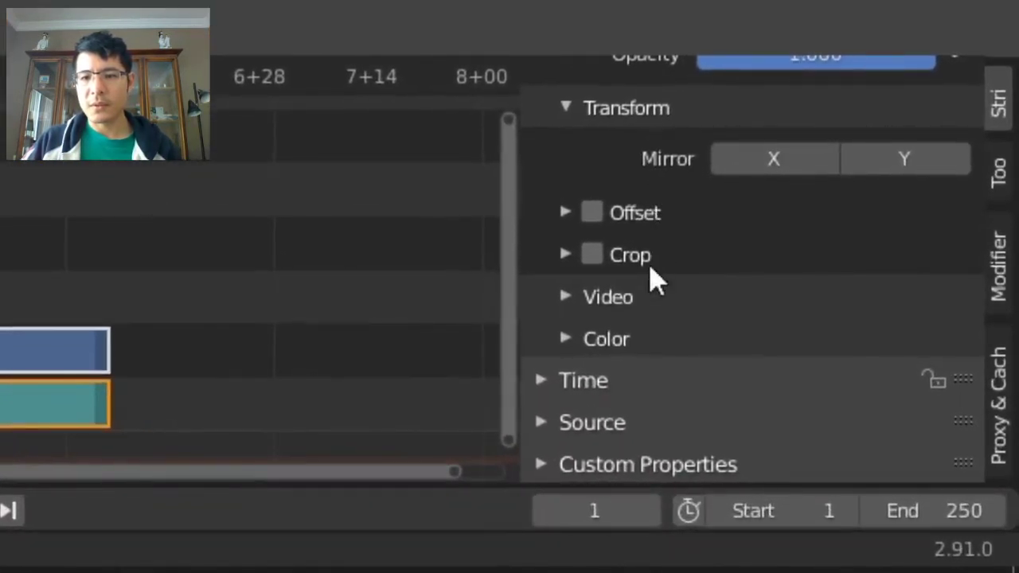
# Step: Check the movie strip's source resolution and set the scene's output resolution to 720 × 1280 px
pyautogui.click(541, 422)
pyautogui.scroll(-5, 586, 391)
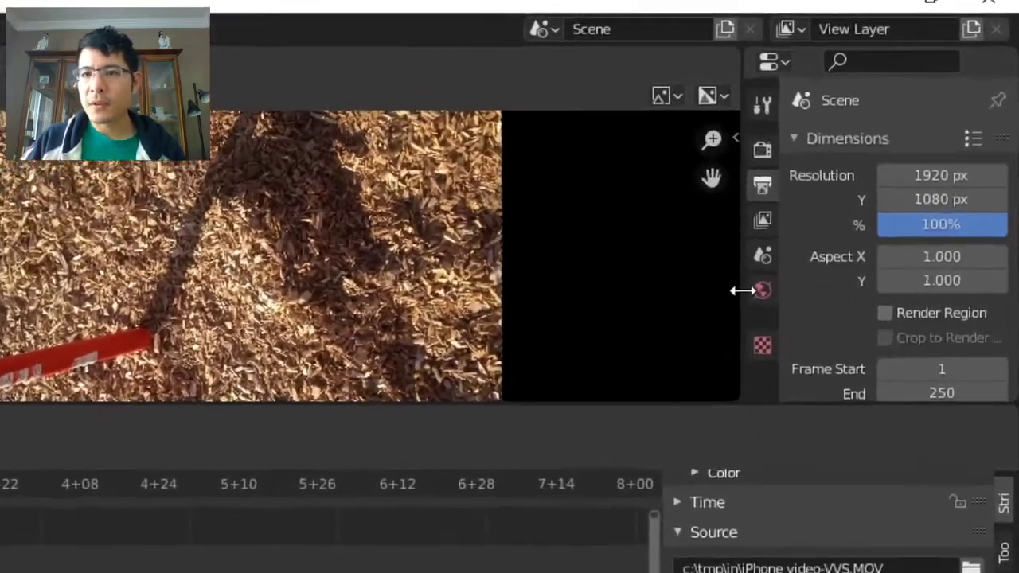
pyautogui.moveTo(742, 290); pyautogui.dragTo(614, 290)
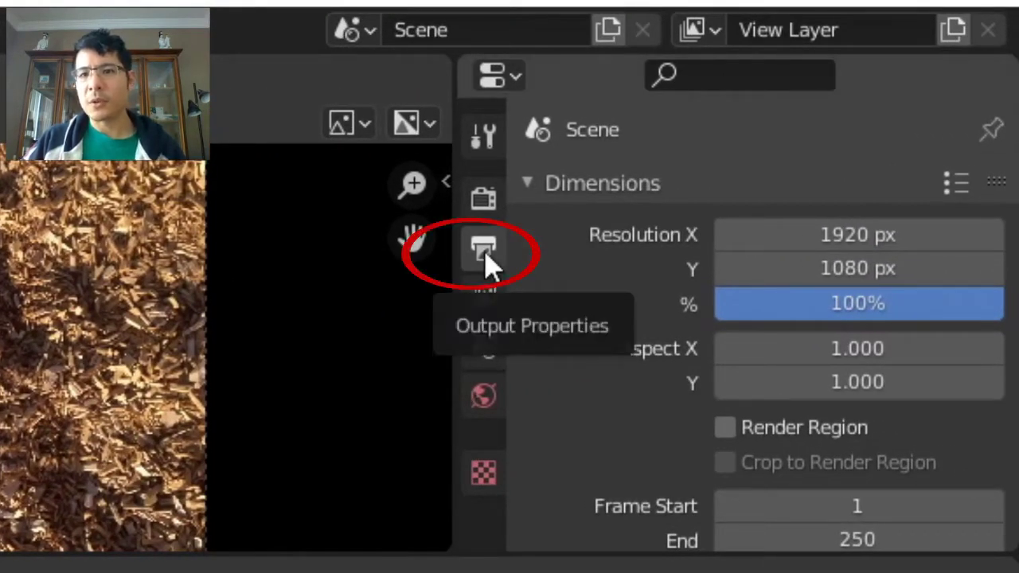
pyautogui.click(844, 233)
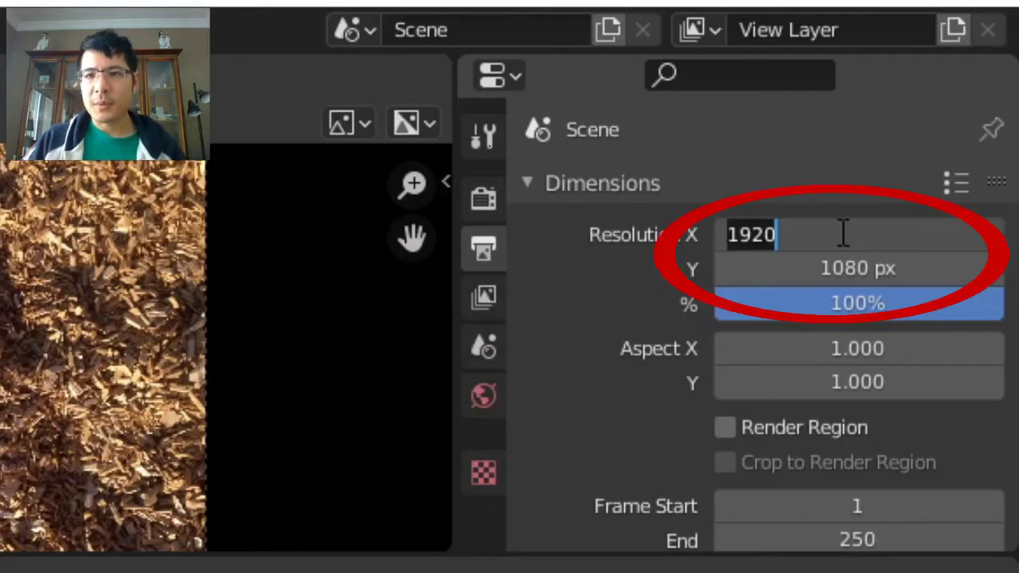
pyautogui.write('720')
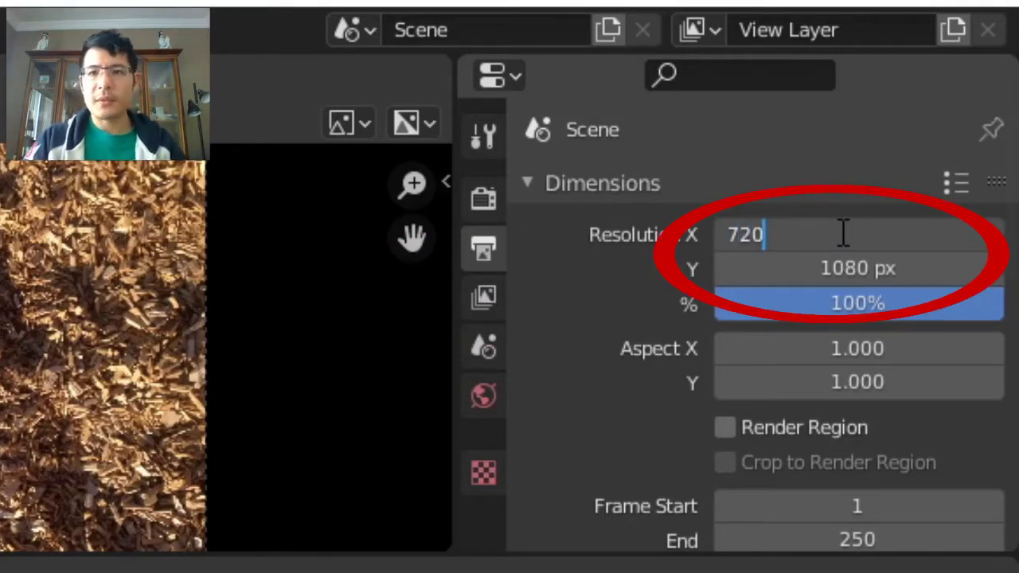
pyautogui.press('Tab')
pyautogui.write('1280')
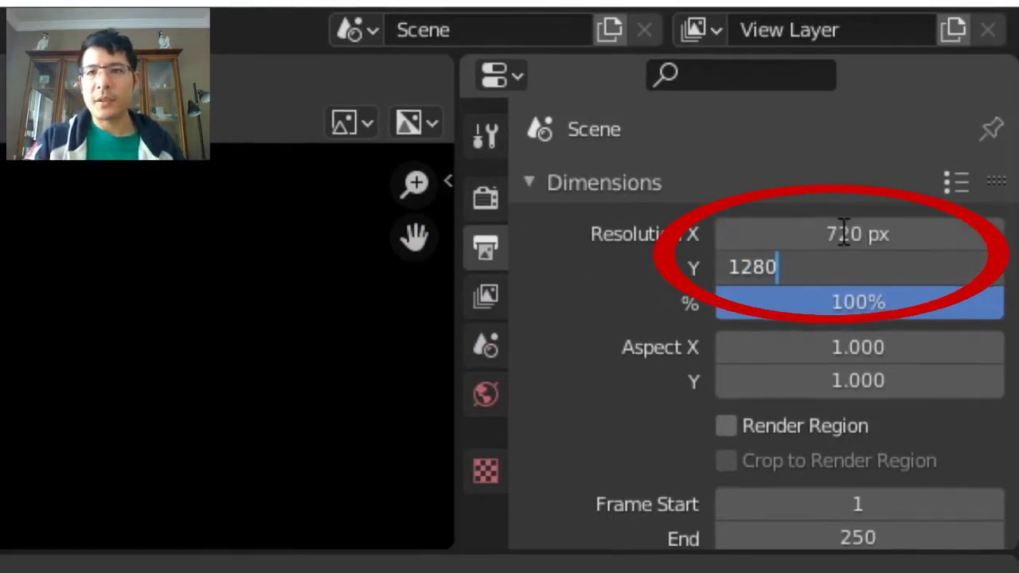
pyautogui.press('Return')
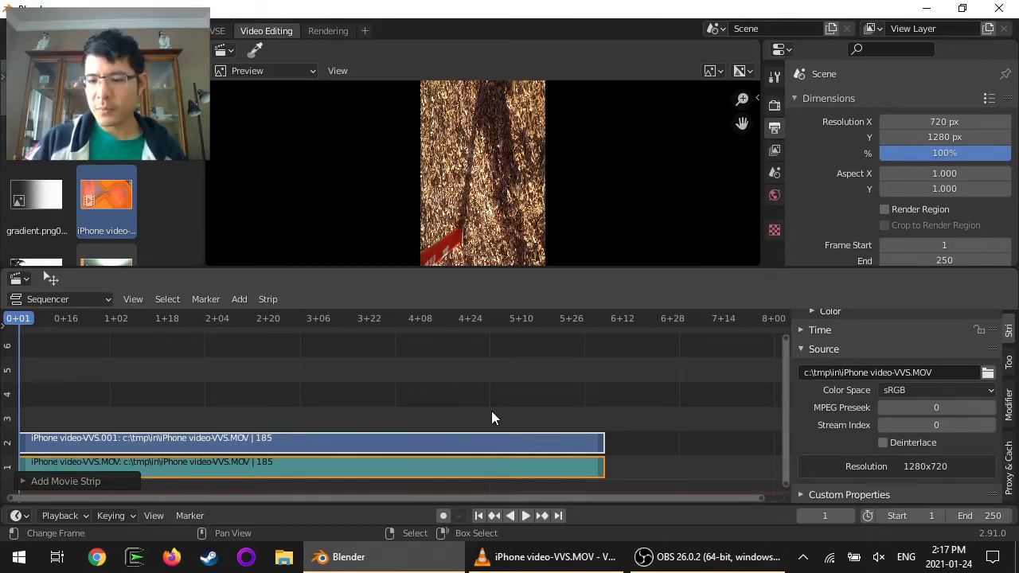
# Step: Set the scene's end frame to 184, just before the end of the video strip
pyautogui.press('pageup')
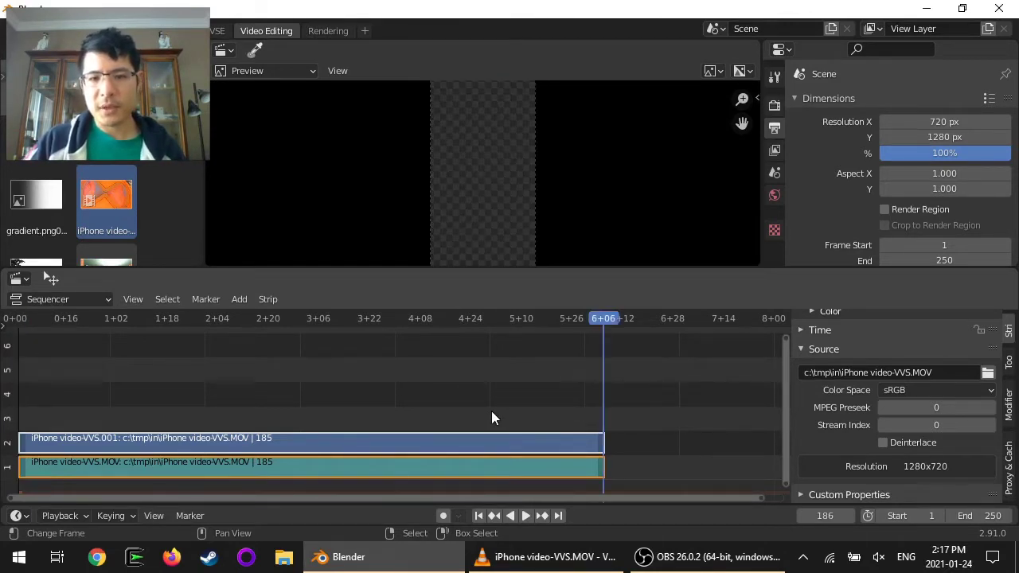
pyautogui.press('Left')
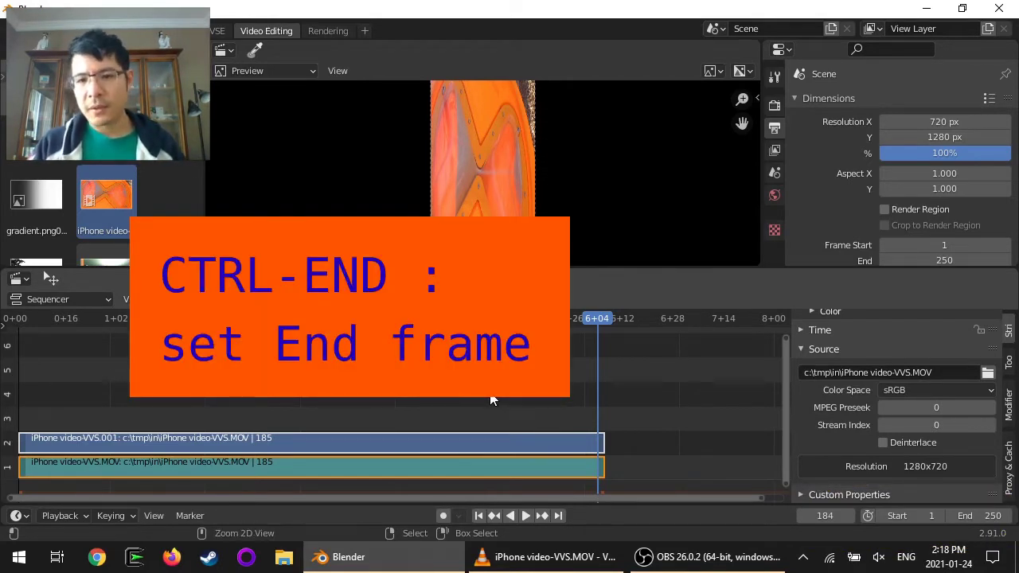
pyautogui.hotkey('ctrl', 'End')
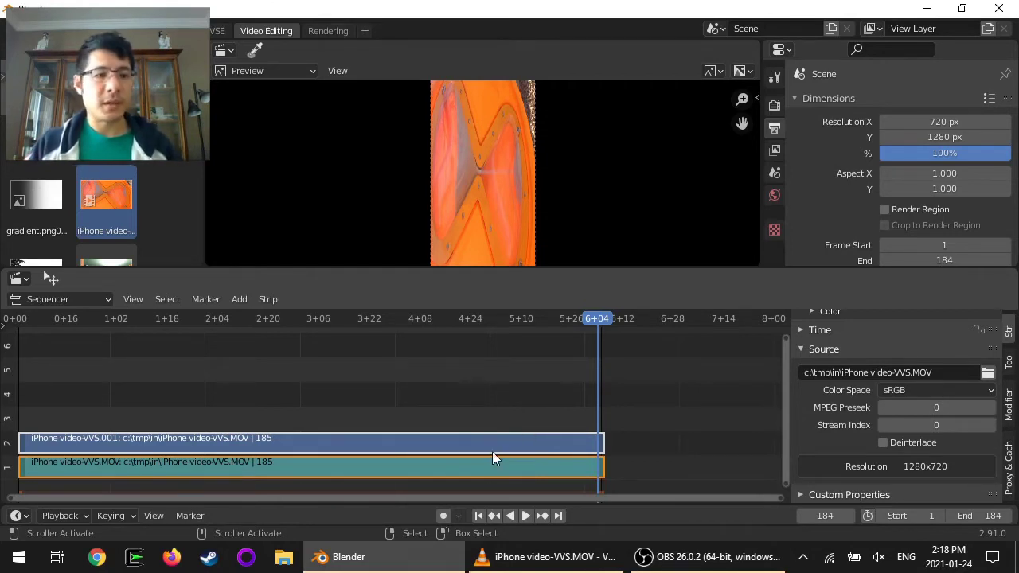
# Step: Delete the movie strip from channel 2, keeping the audio strip, and return the playhead to the first frame
pyautogui.click(269, 443)
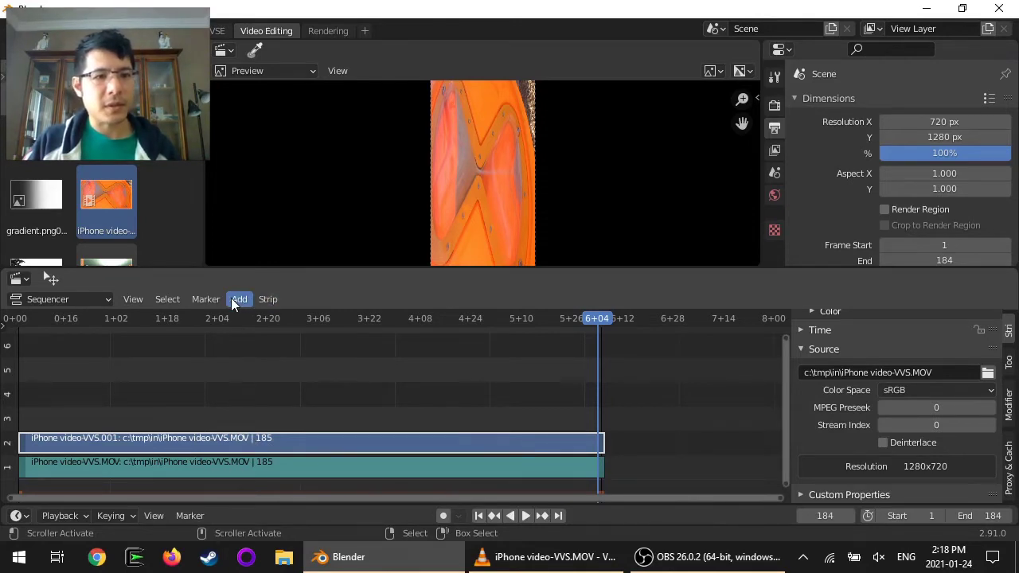
pyautogui.click(263, 300)
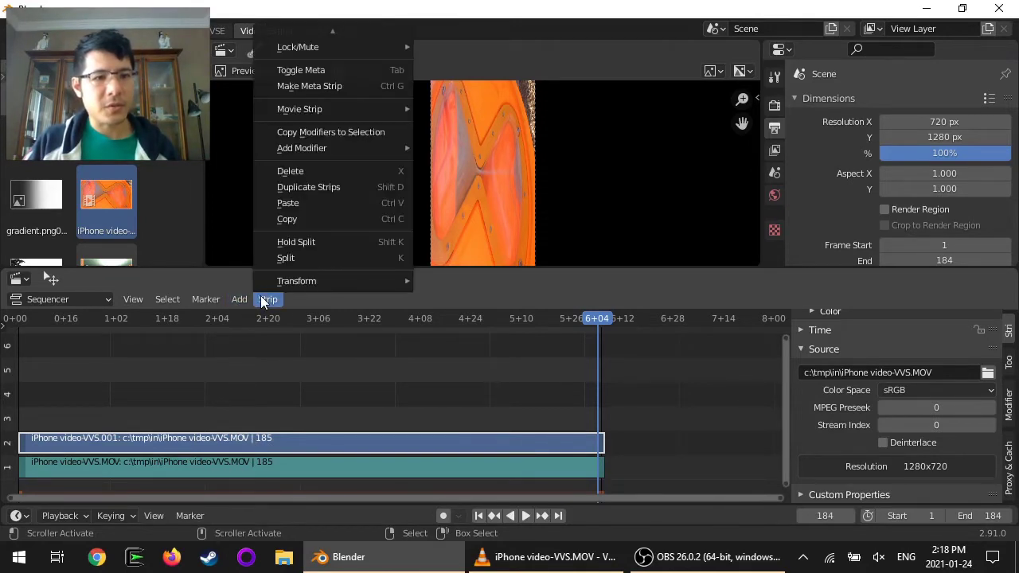
pyautogui.click(307, 171)
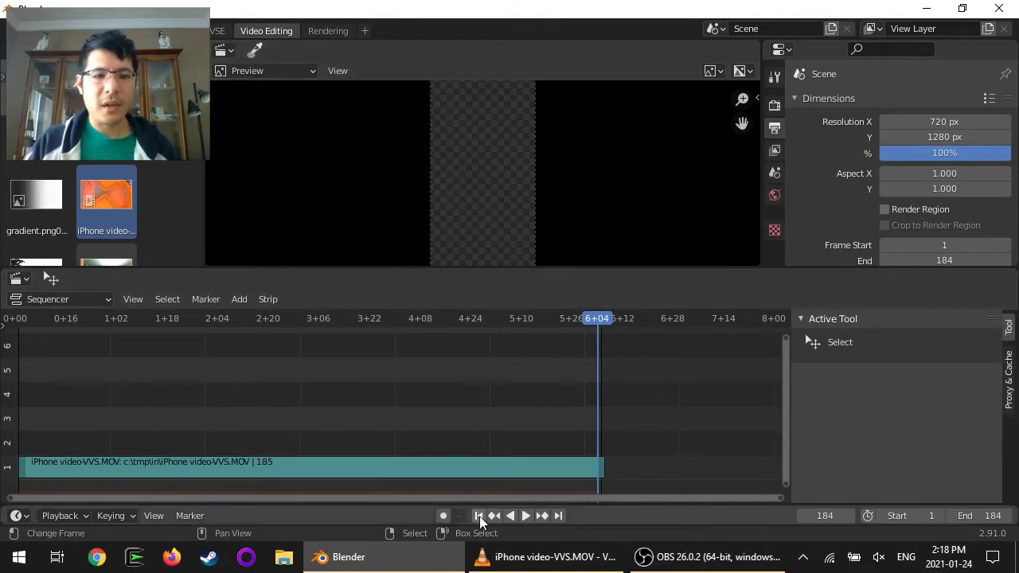
pyautogui.click(479, 516)
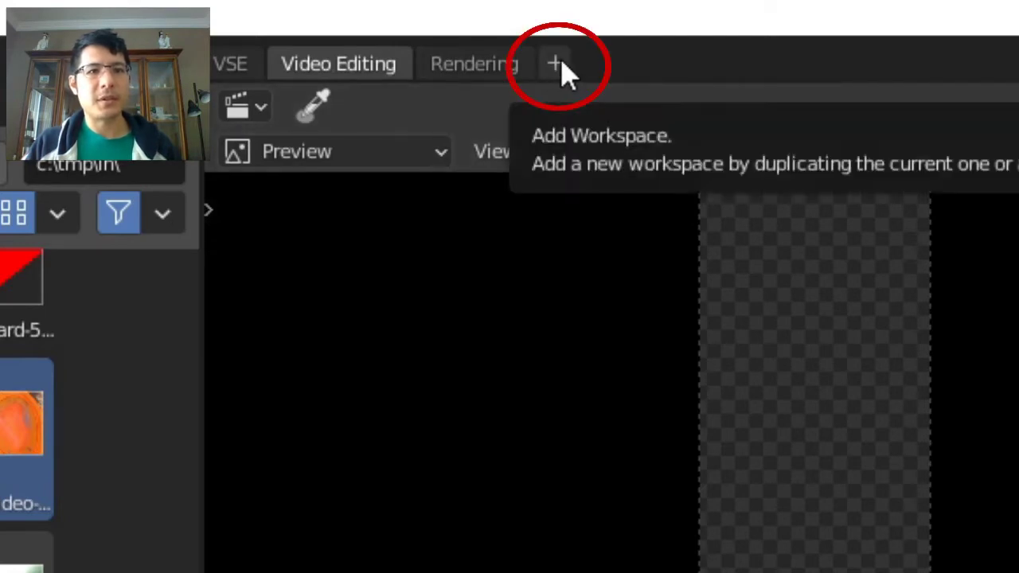
# Step: Add a Compositing workspace from the General category
pyautogui.click(561, 66)
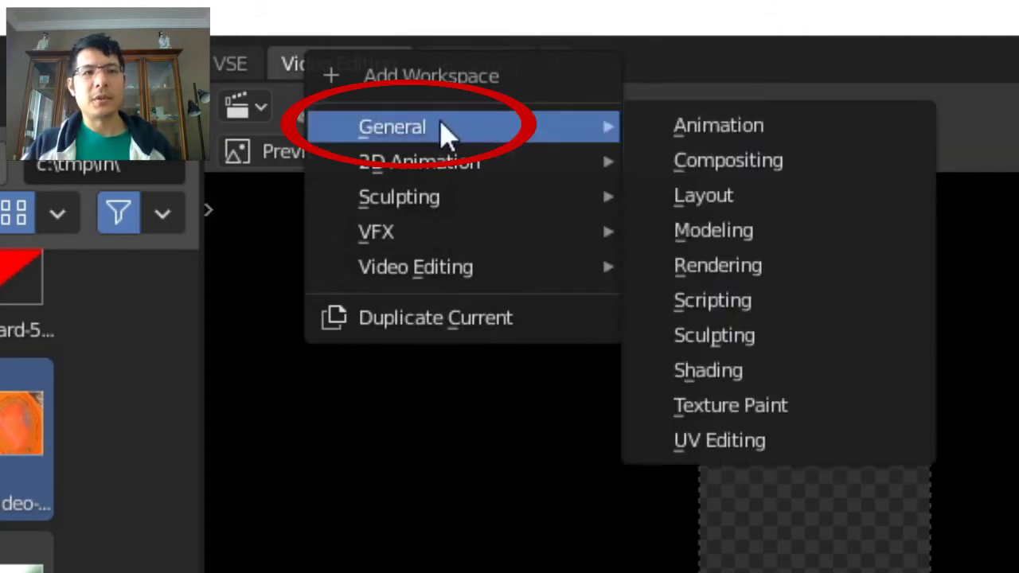
pyautogui.click(796, 167)
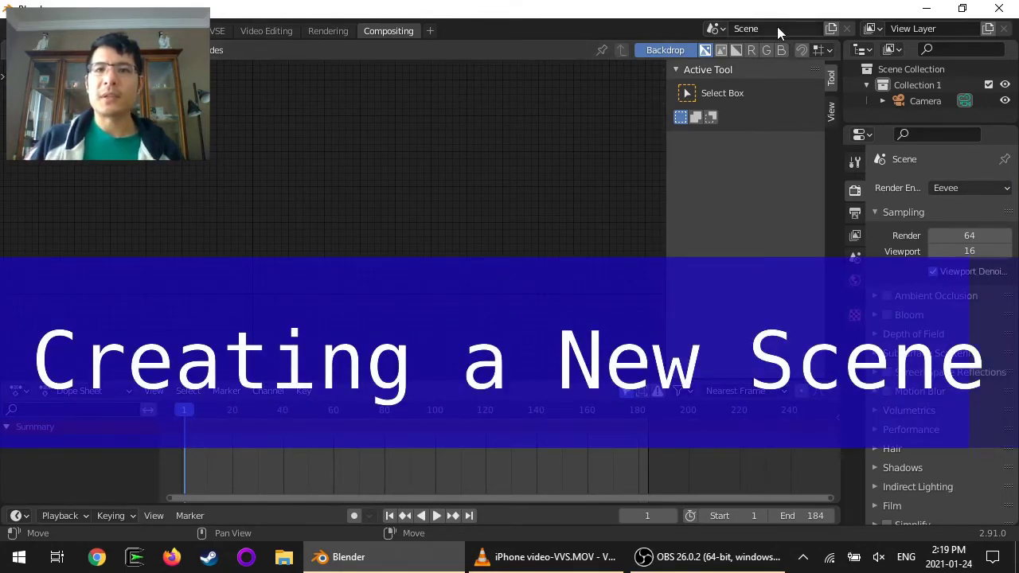
# Step: Create a new scene with the Copy Settings option and show its output properties in a widened properties area
pyautogui.click(717, 29)
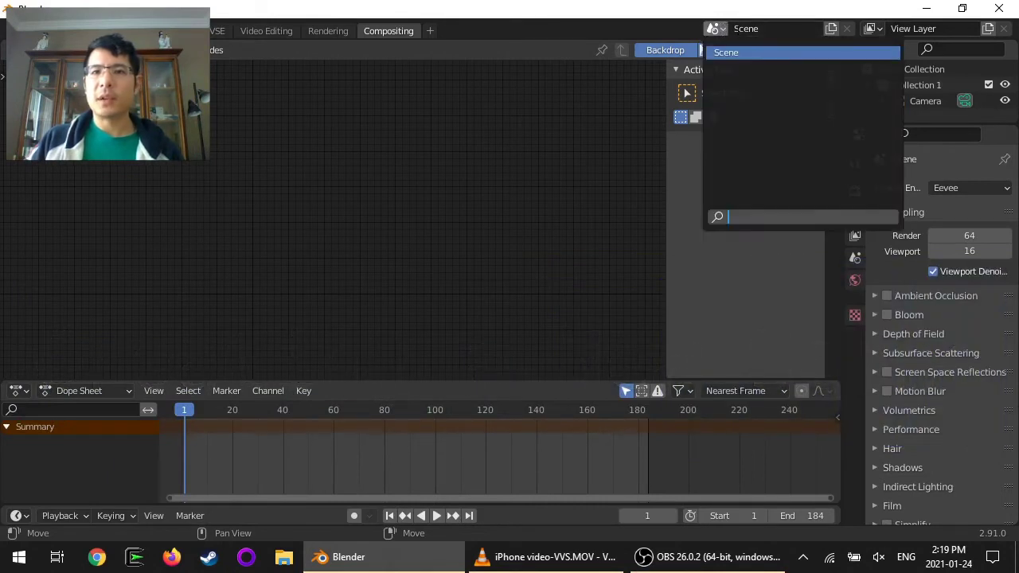
pyautogui.click(717, 28)
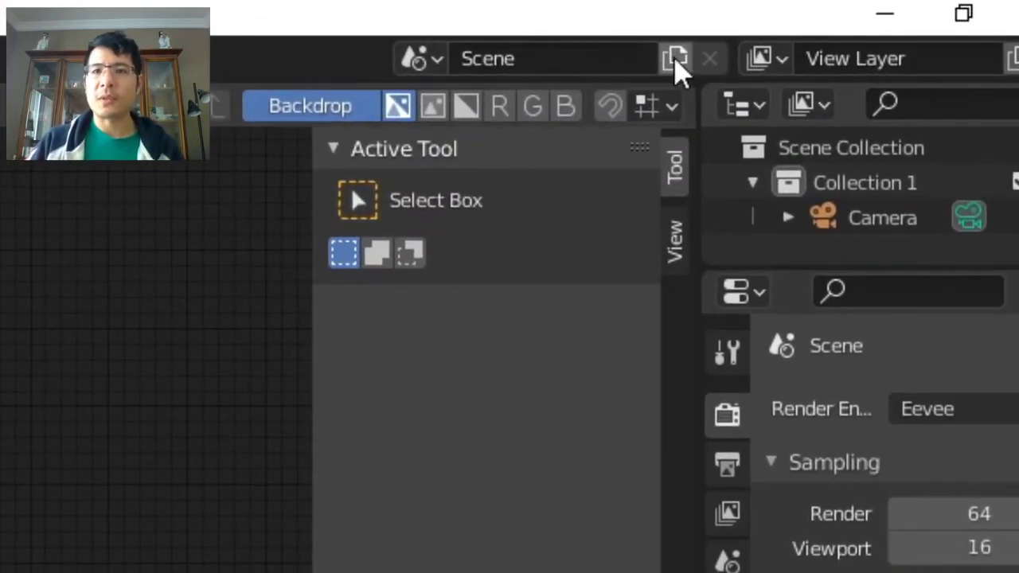
pyautogui.click(676, 62)
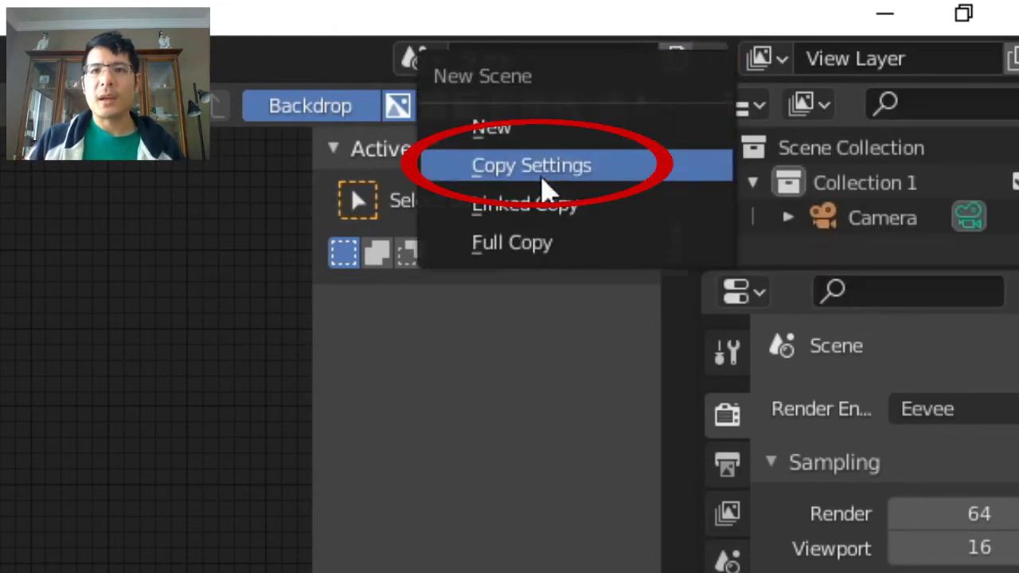
pyautogui.click(603, 173)
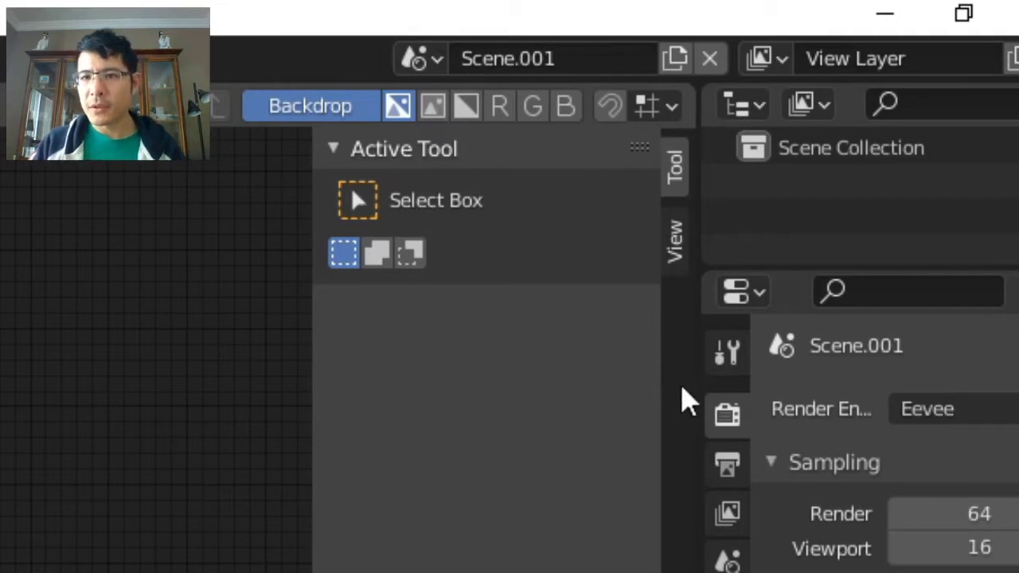
pyautogui.moveTo(699, 389); pyautogui.dragTo(609, 414)
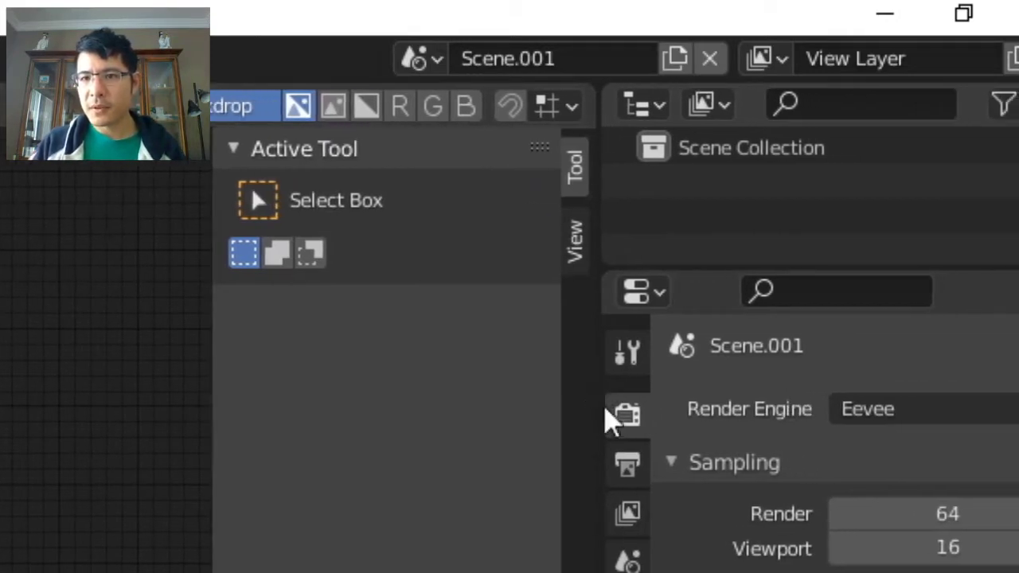
pyautogui.click(637, 476)
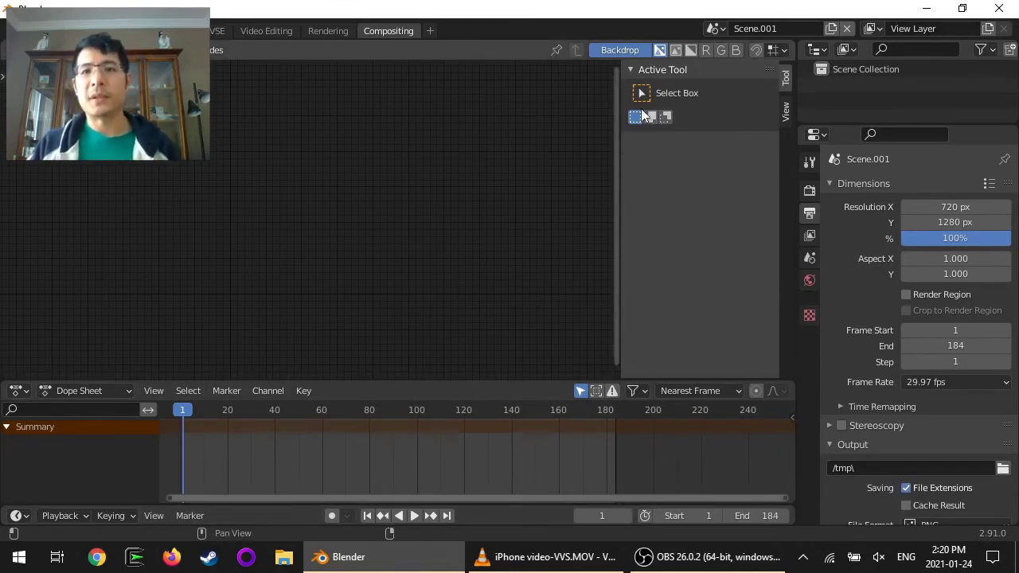
# Step: Rename the new scene to "import within Compositor"
pyautogui.click(784, 29)
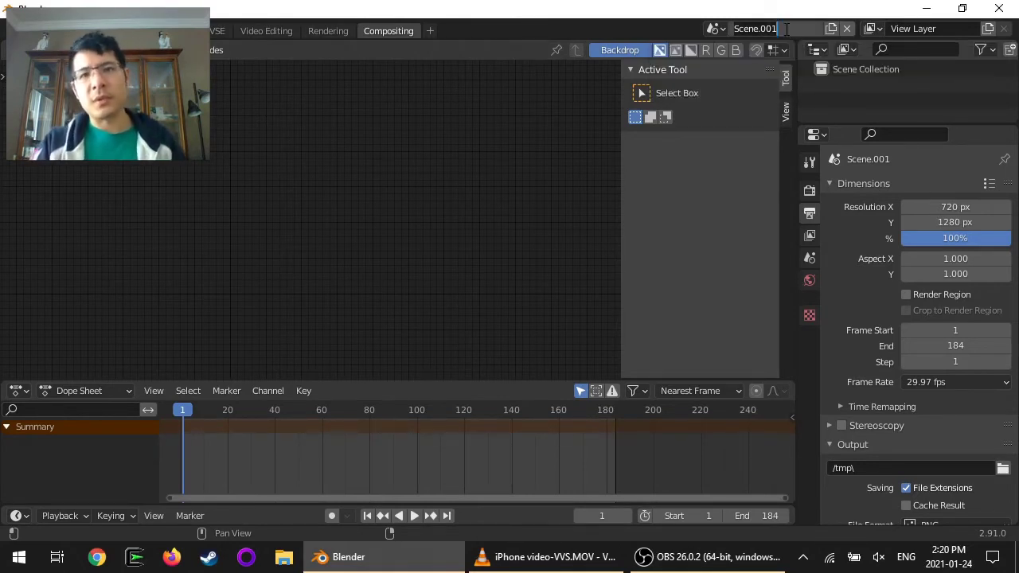
pyautogui.write('import')
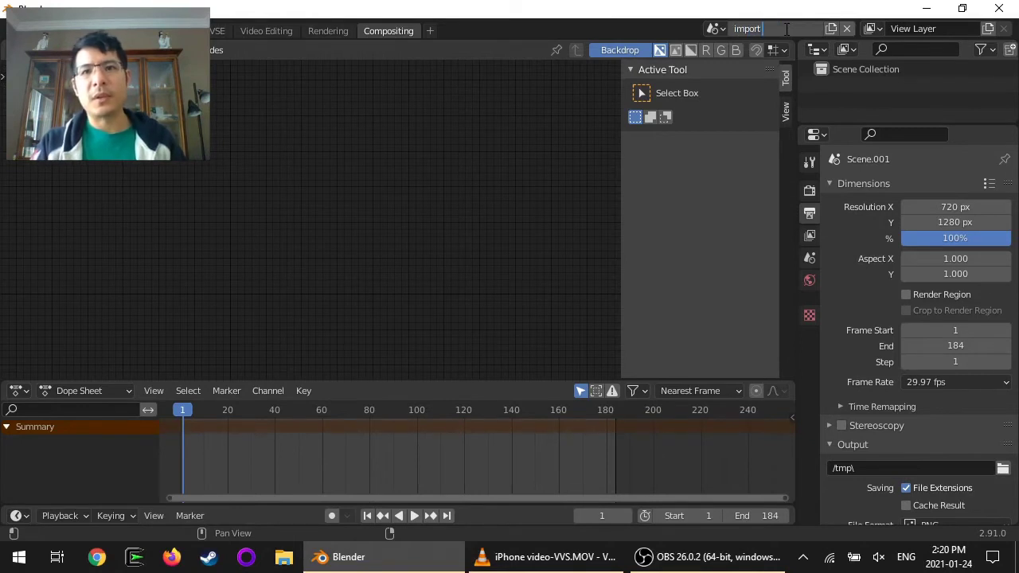
pyautogui.write(' within Compositor')
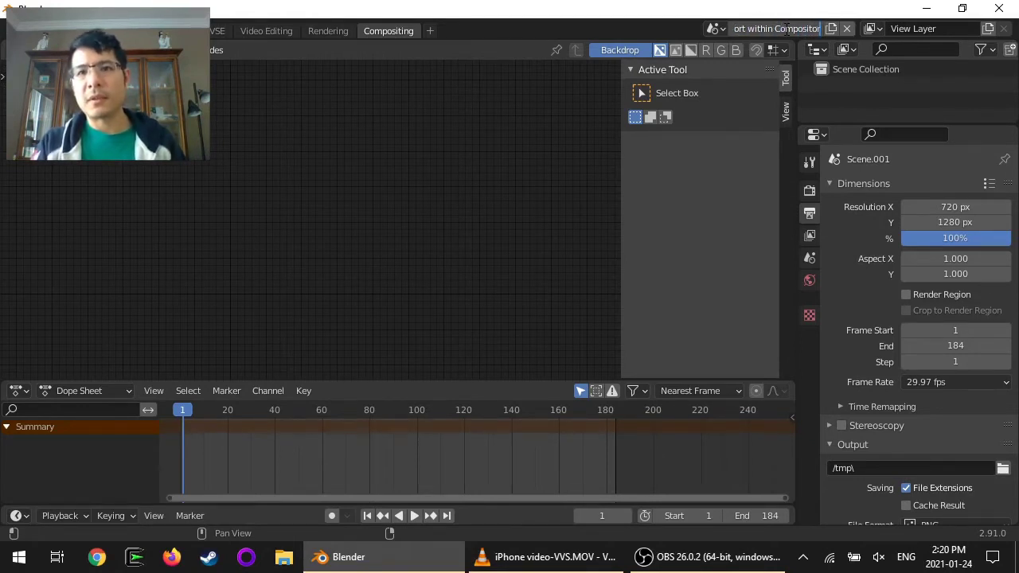
pyautogui.press('Return')
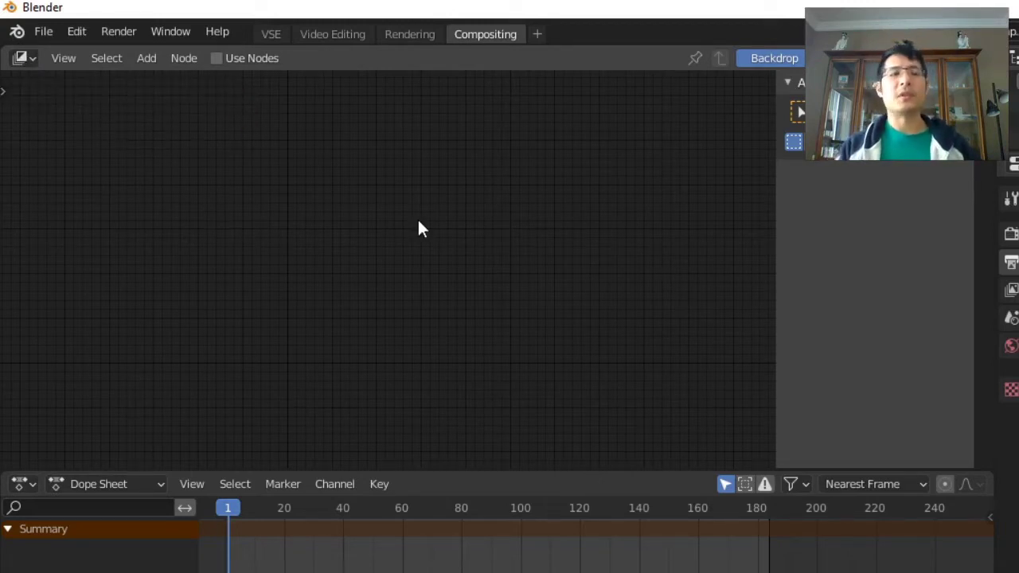
# Step: Enable nodes in the compositor for the "import within Compositor" scene
pyautogui.click(216, 58)
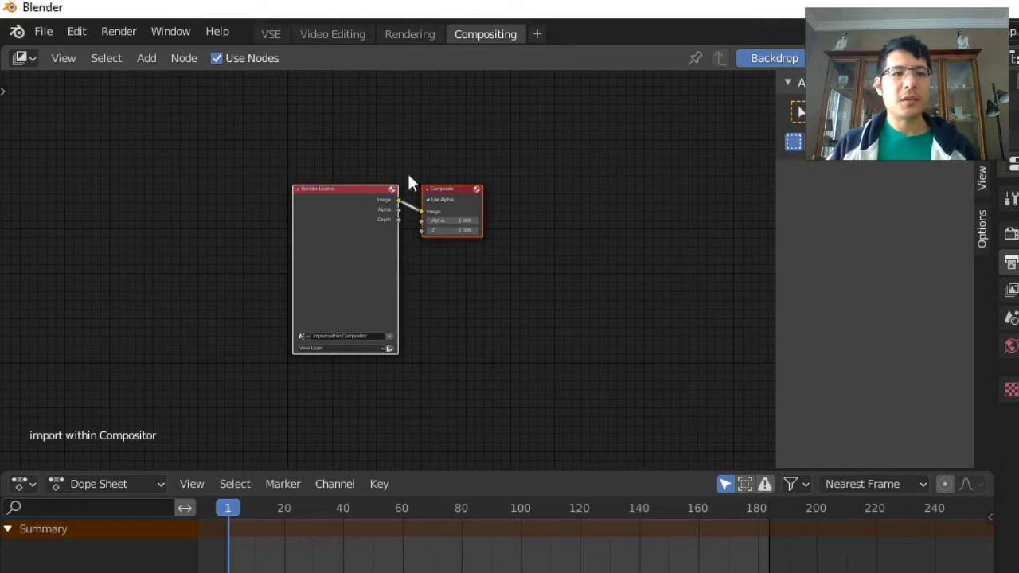
pyautogui.scroll(4, 385, 259)
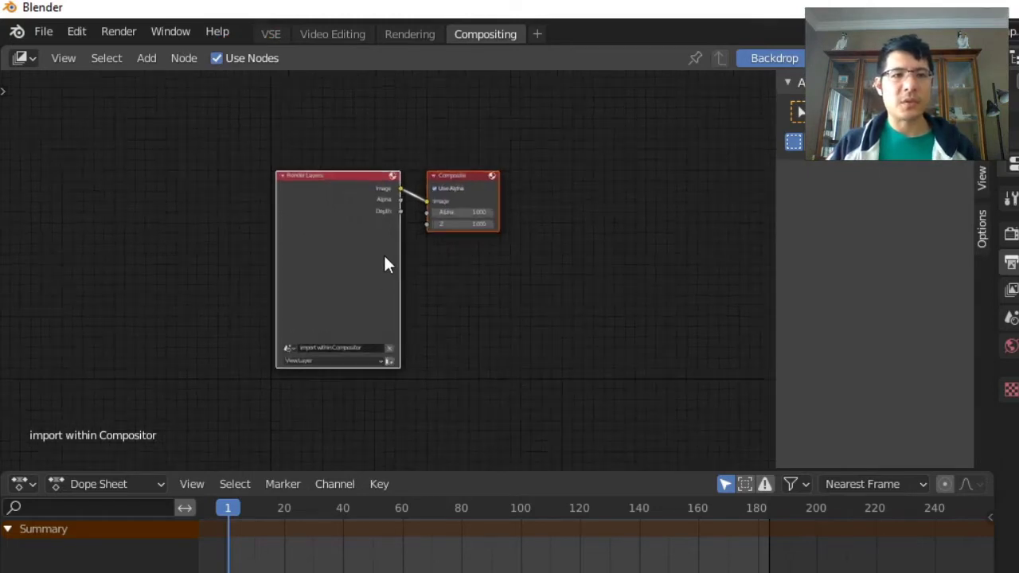
pyautogui.scroll(1, 384, 254)
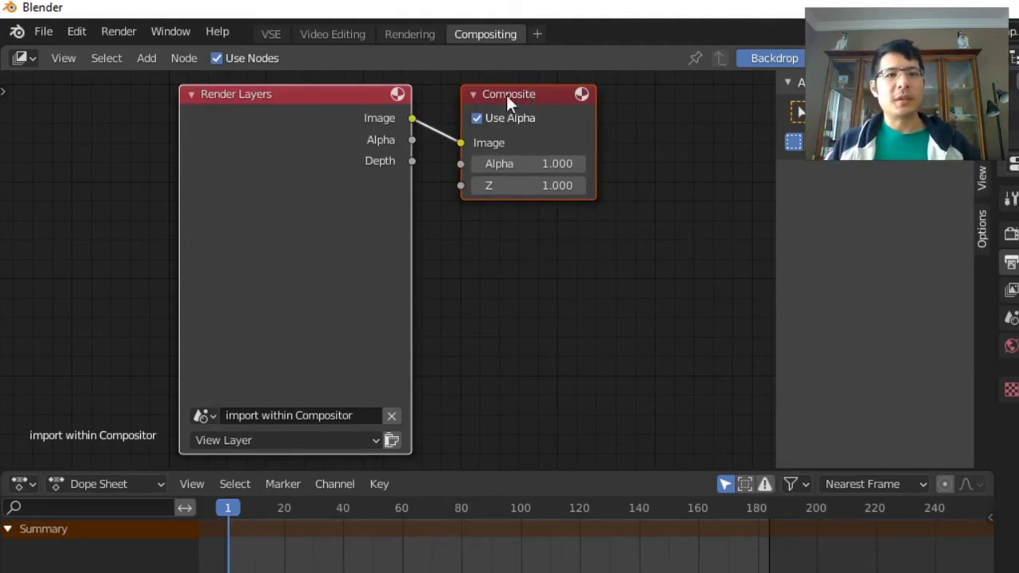
pyautogui.moveTo(507, 95); pyautogui.dragTo(530, 93)
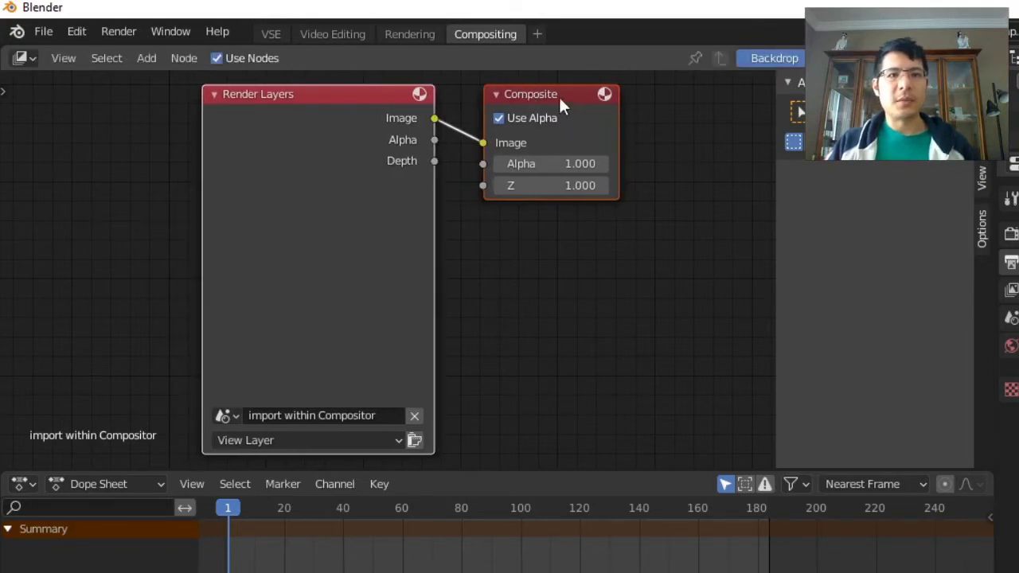
# Step: Delete the Render Layers node from the compositor, leaving the Composite node
pyautogui.click(288, 149)
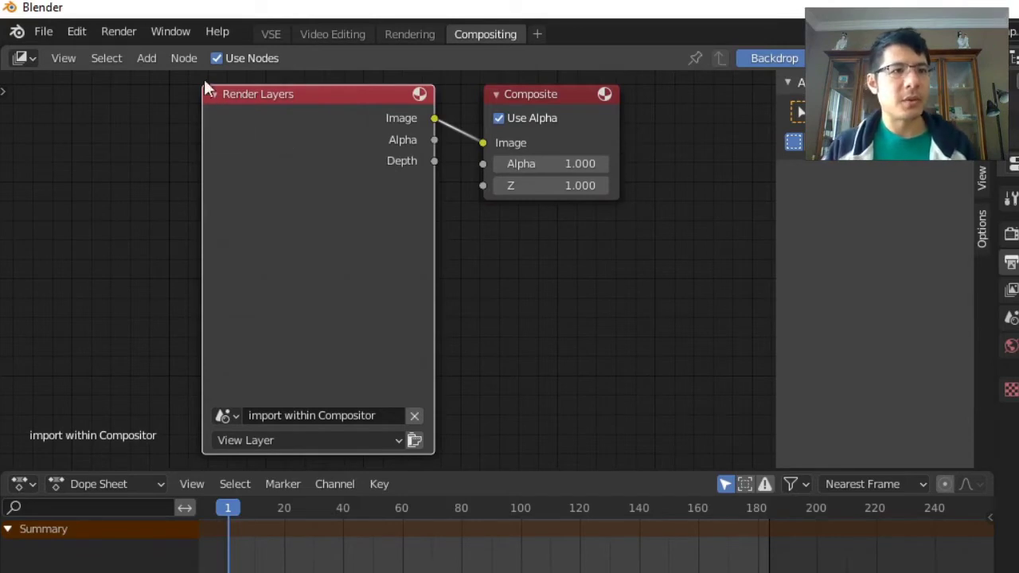
pyautogui.click(184, 59)
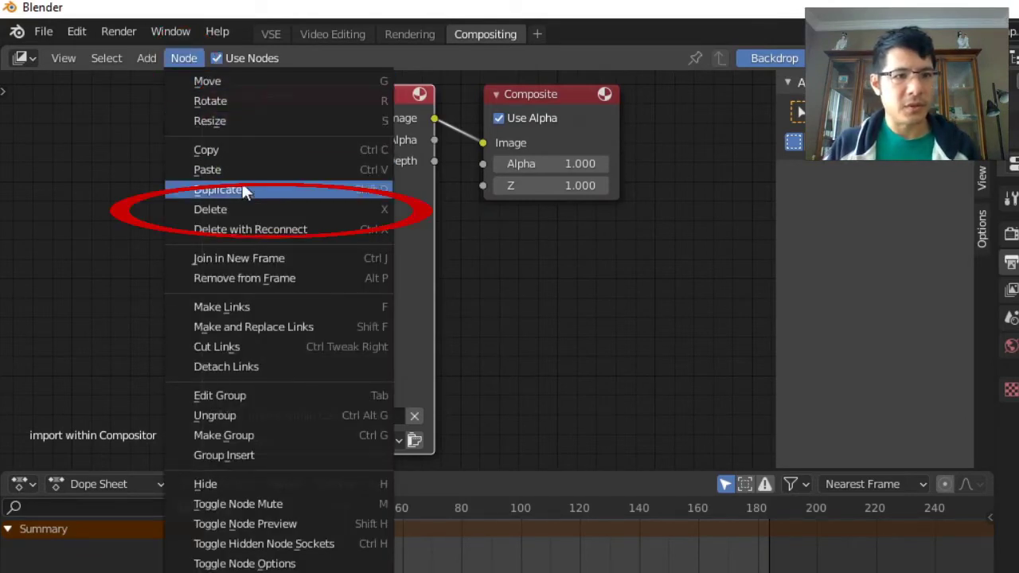
pyautogui.click(277, 209)
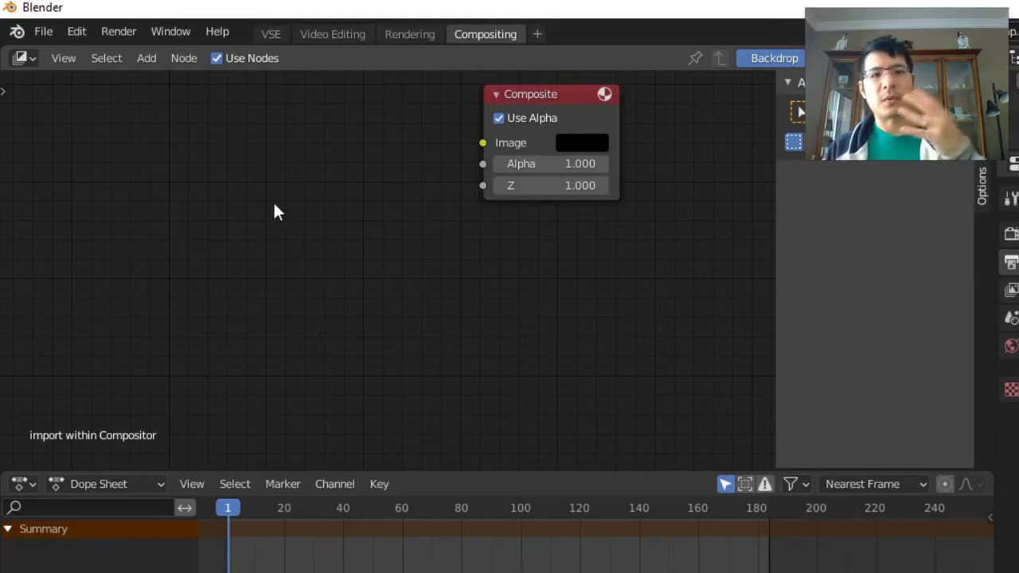
# Step: Add a Movie Clip input node to the compositor and place it well before the Composite node
pyautogui.click(145, 57)
pyautogui.moveTo(163, 109)
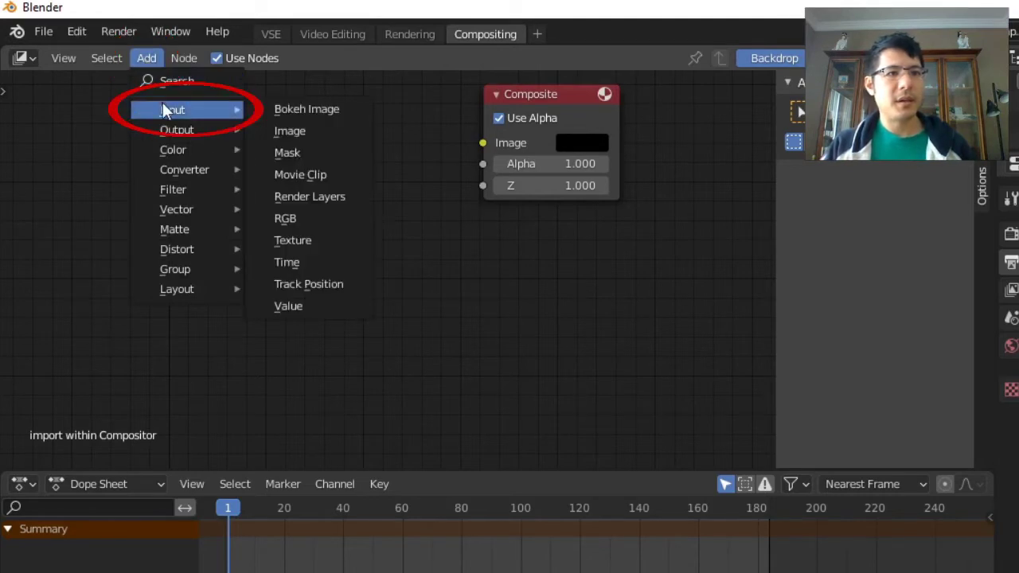
pyautogui.click(316, 171)
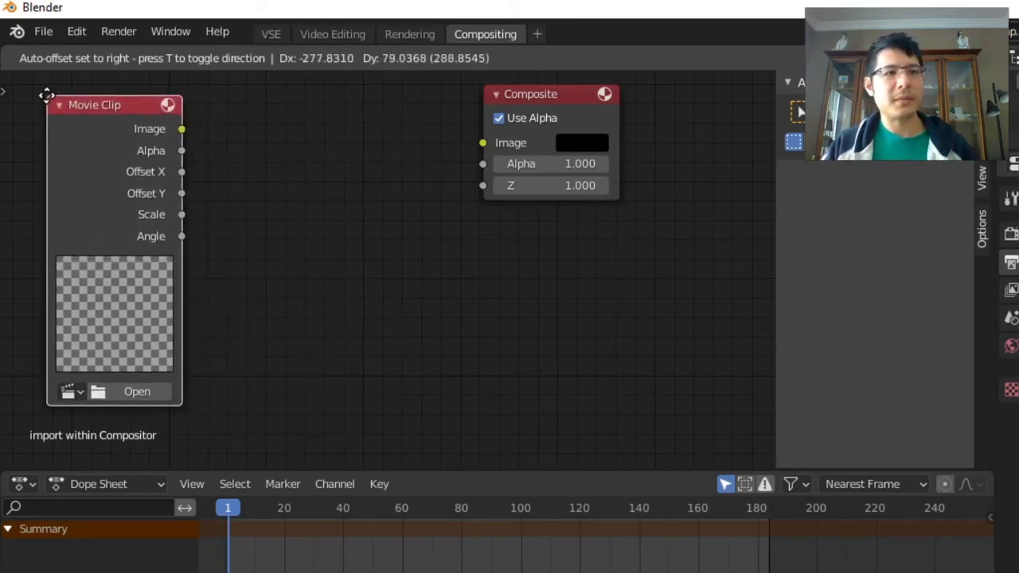
pyautogui.click(47, 95)
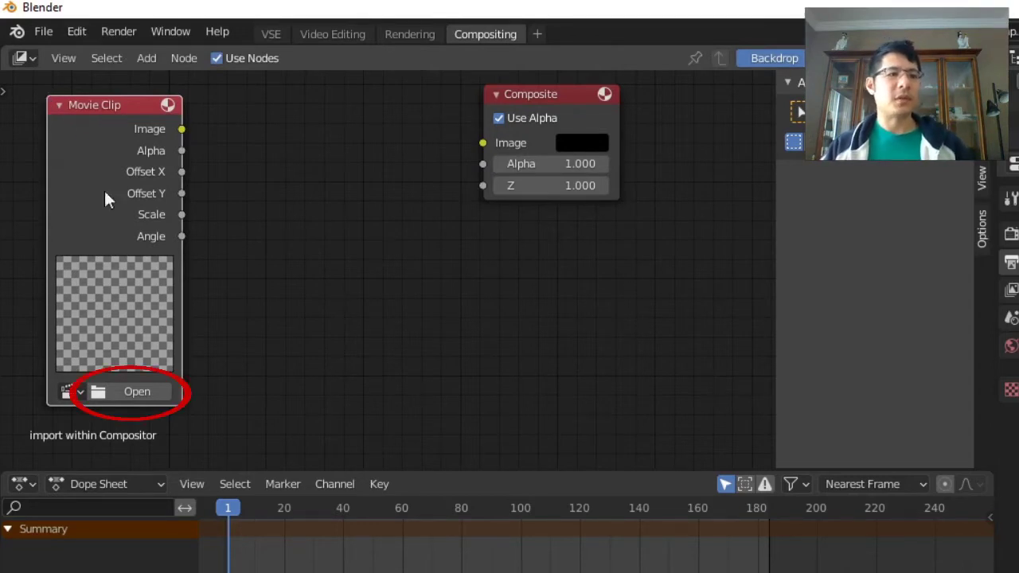
# Step: Load the iPhone video from the C:\tmp\in folder into the Movie Clip node
pyautogui.click(137, 393)
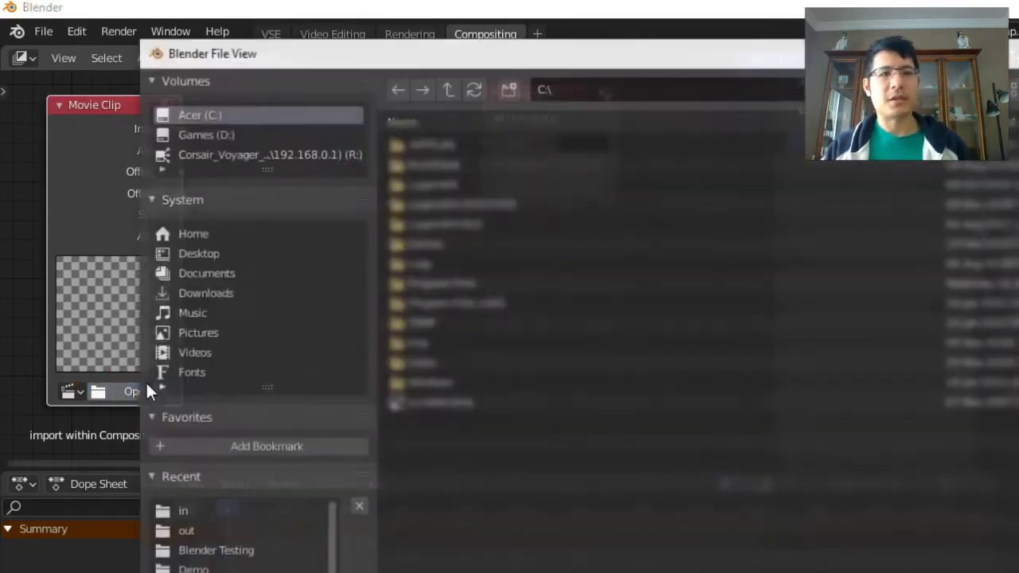
pyautogui.click(430, 348)
pyautogui.doubleClick(430, 350)
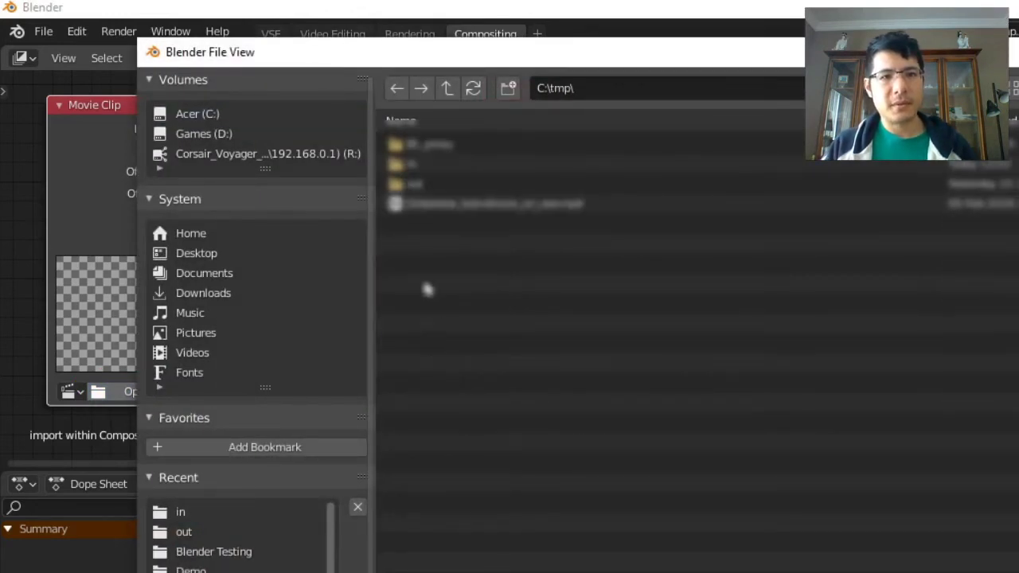
pyautogui.doubleClick(417, 165)
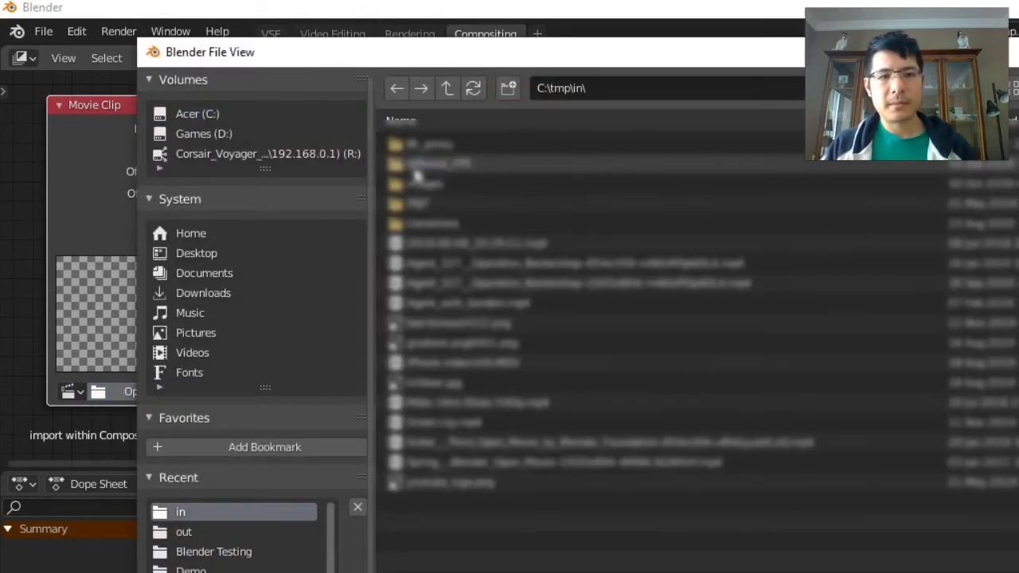
pyautogui.click(471, 363)
pyautogui.doubleClick(482, 364)
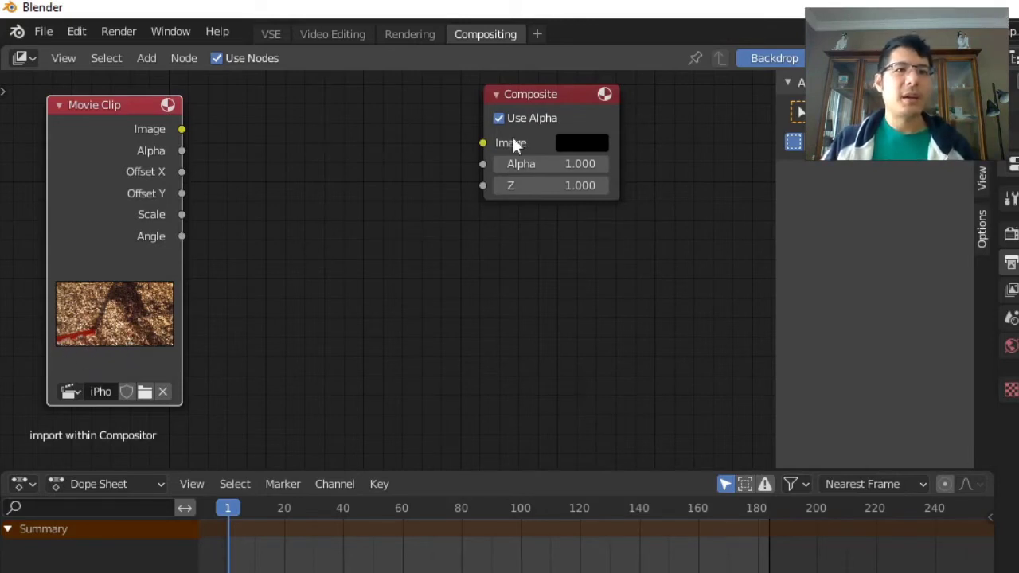
# Step: Attach a Viewer node to the Movie Clip's image output and arrange it above the Composite node
pyautogui.moveTo(537, 94); pyautogui.dragTo(638, 119)
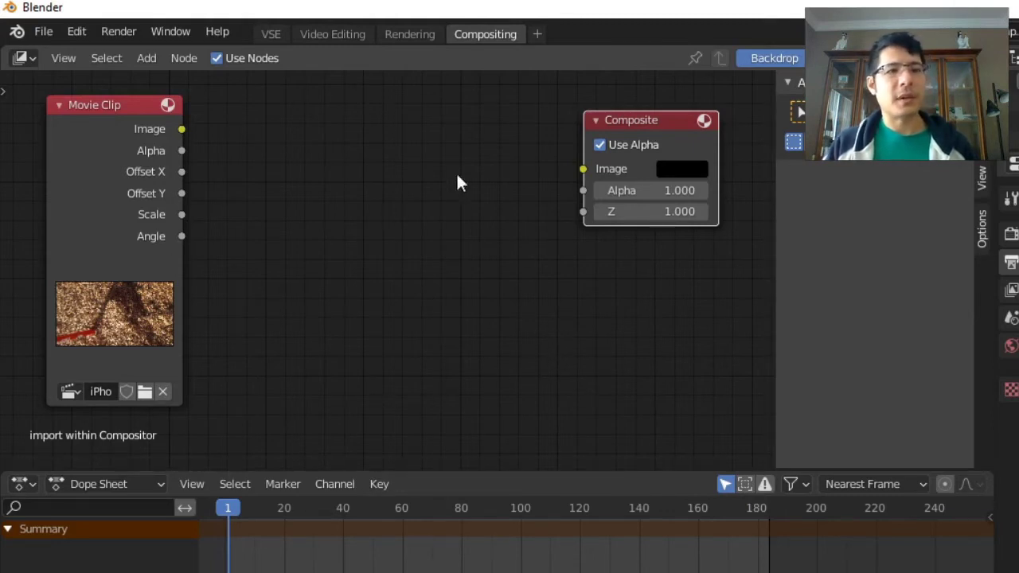
pyautogui.moveTo(630, 120); pyautogui.dragTo(648, 173)
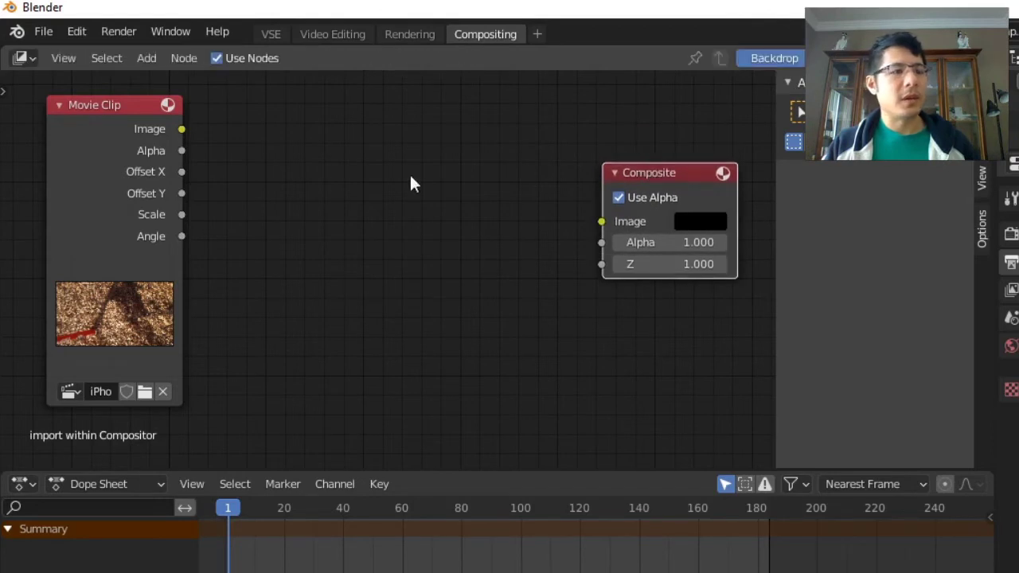
pyautogui.keyDown('ctrl'); pyautogui.keyDown('shift'); pyautogui.click(97, 177); pyautogui.keyUp('shift'); pyautogui.keyUp('ctrl')
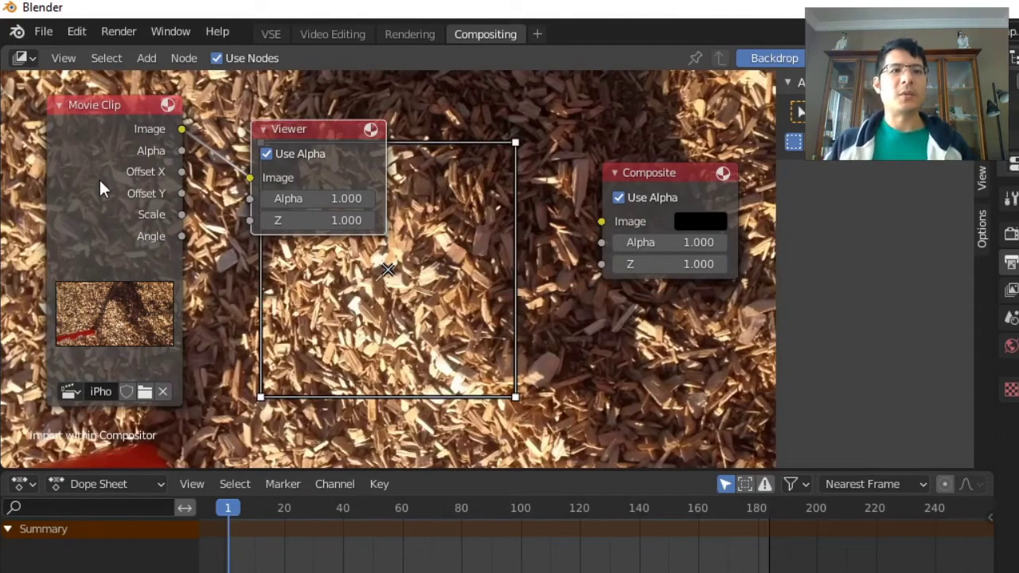
pyautogui.moveTo(302, 129); pyautogui.dragTo(583, 101)
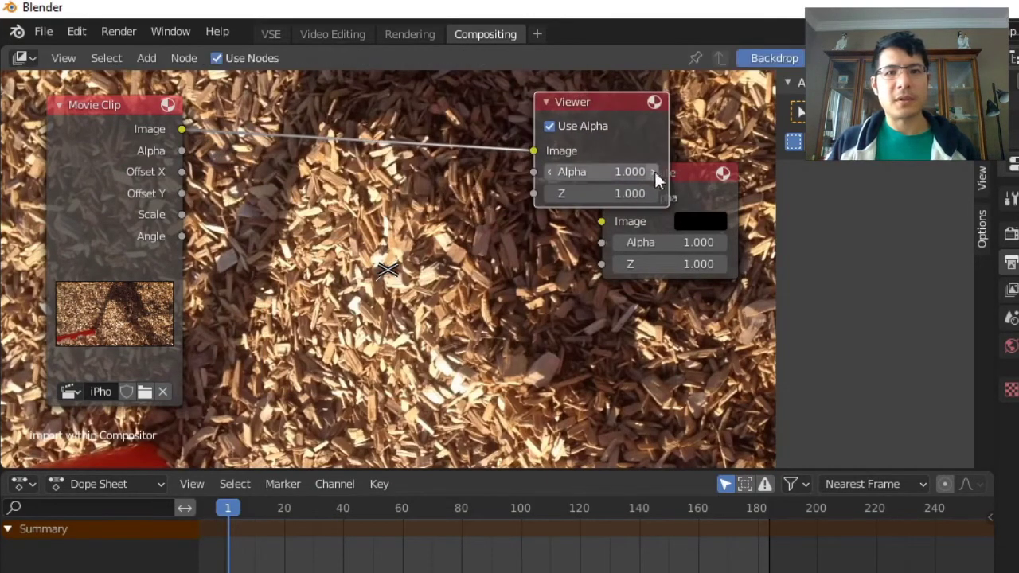
pyautogui.moveTo(693, 173); pyautogui.dragTo(720, 311)
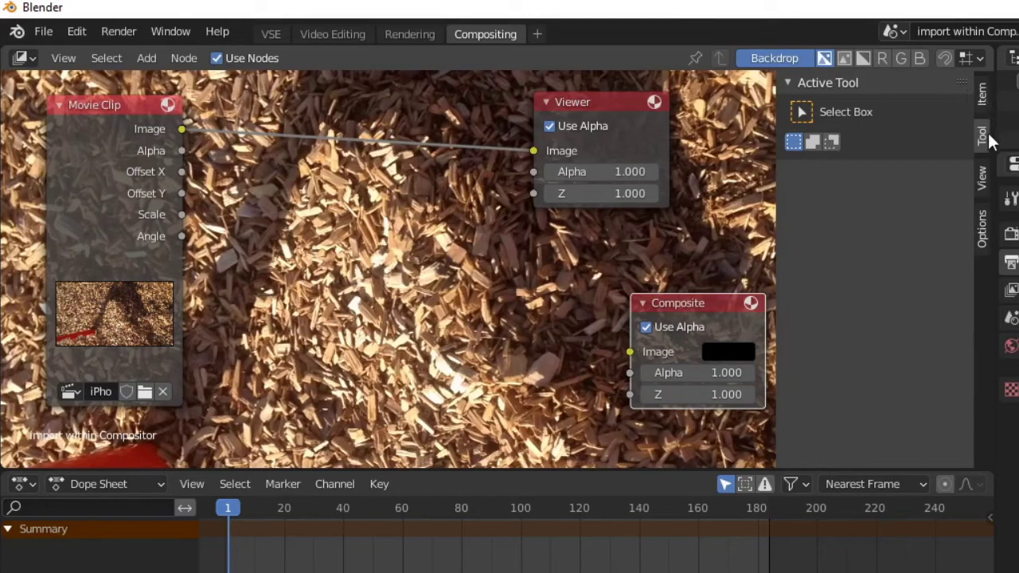
# Step: Fit the backdrop to the node editor and scrub through the clip to inspect it, ending at frame 33
pyautogui.click(983, 183)
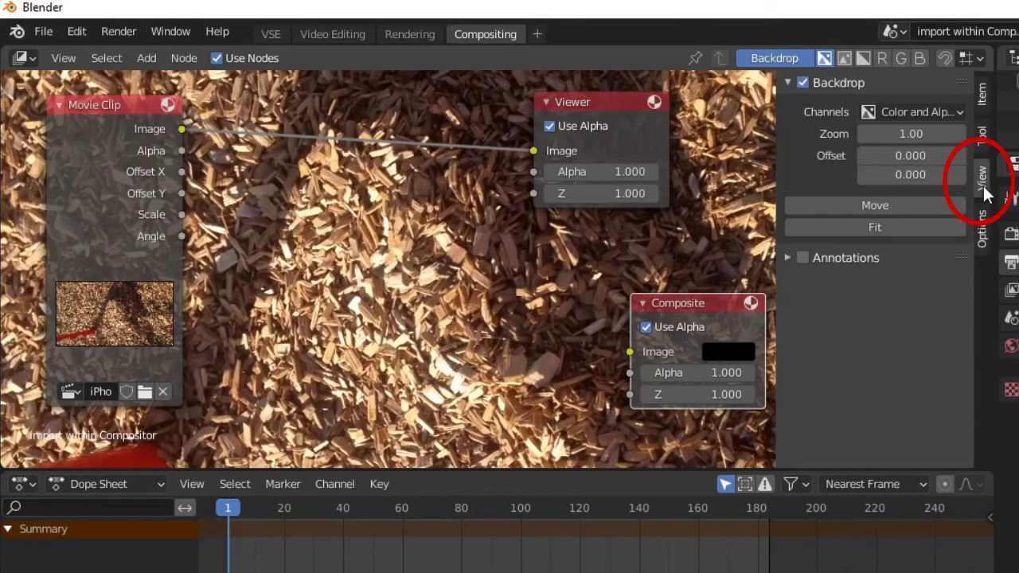
pyautogui.click(874, 228)
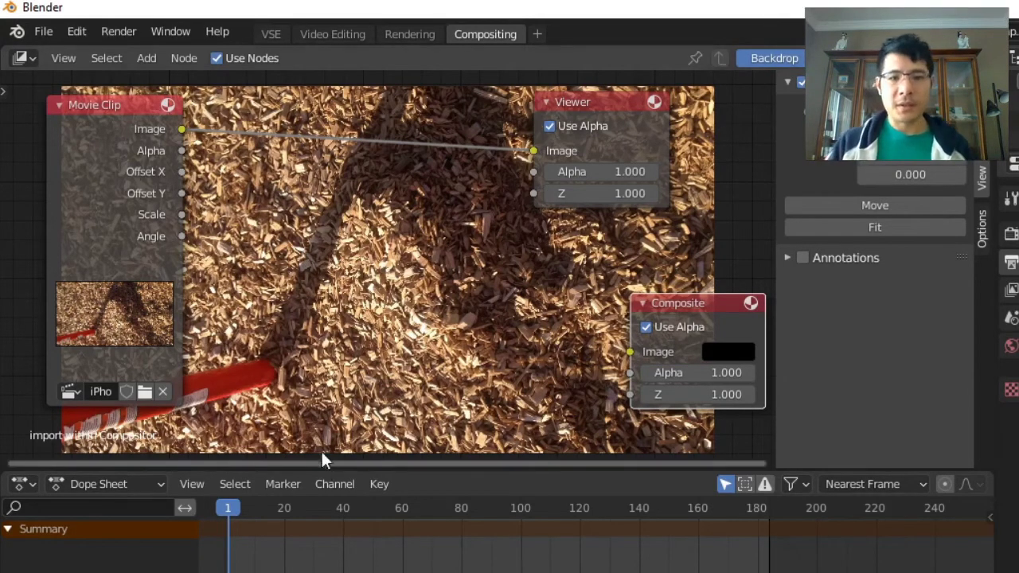
pyautogui.moveTo(278, 567); pyautogui.dragTo(358, 564)
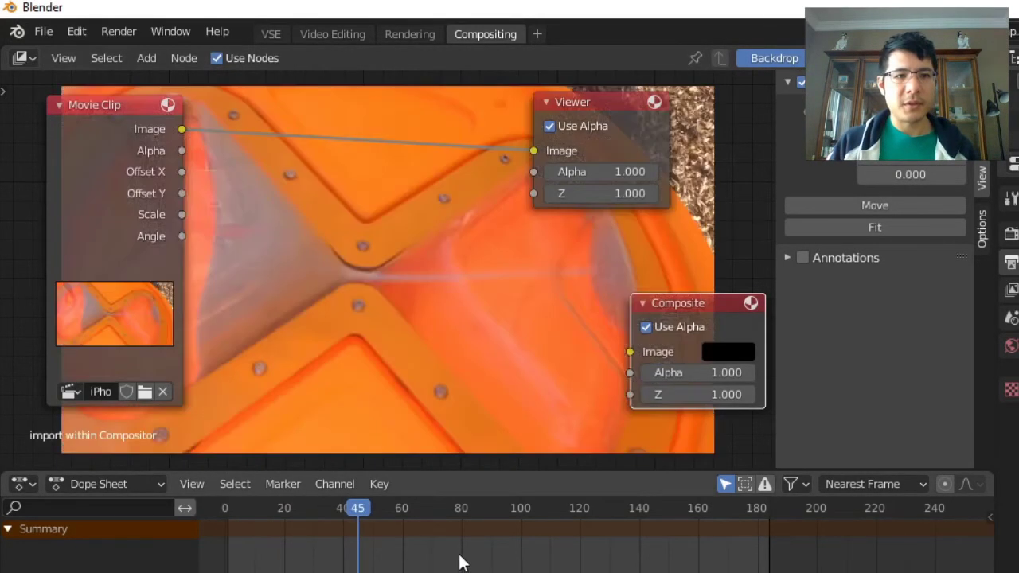
pyautogui.click(459, 563)
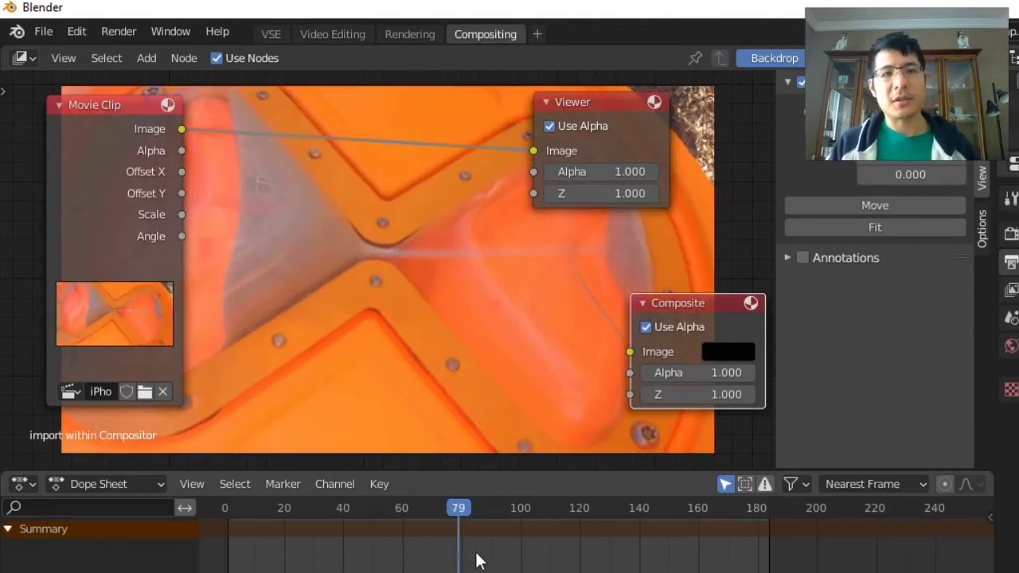
pyautogui.click(562, 565)
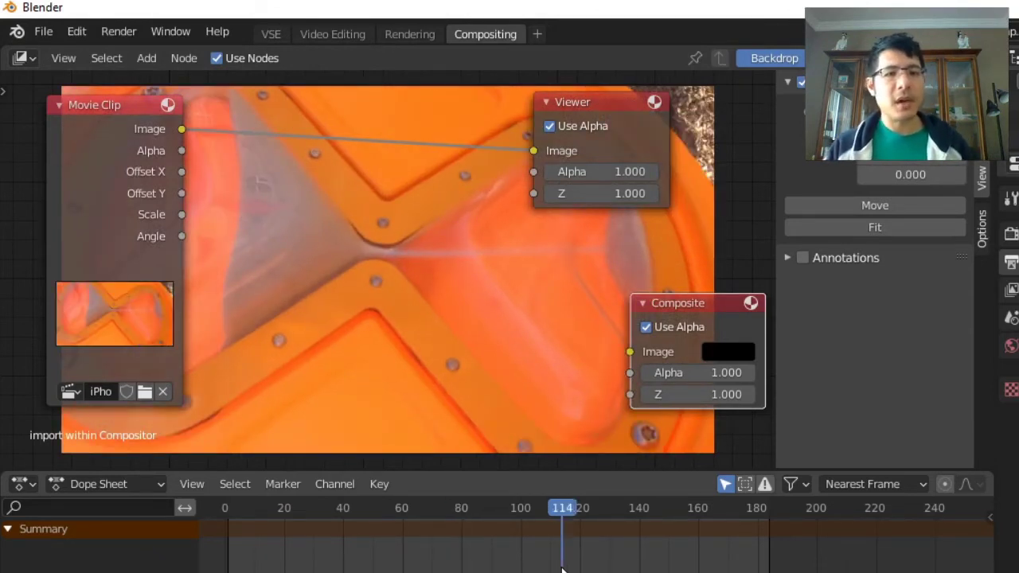
pyautogui.click(667, 565)
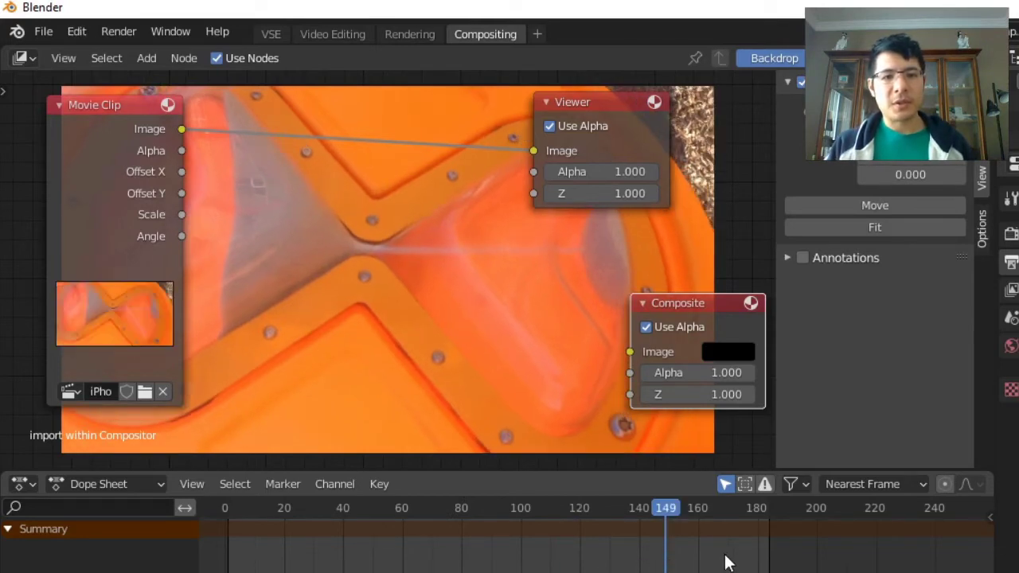
pyautogui.click(724, 564)
pyautogui.click(328, 565)
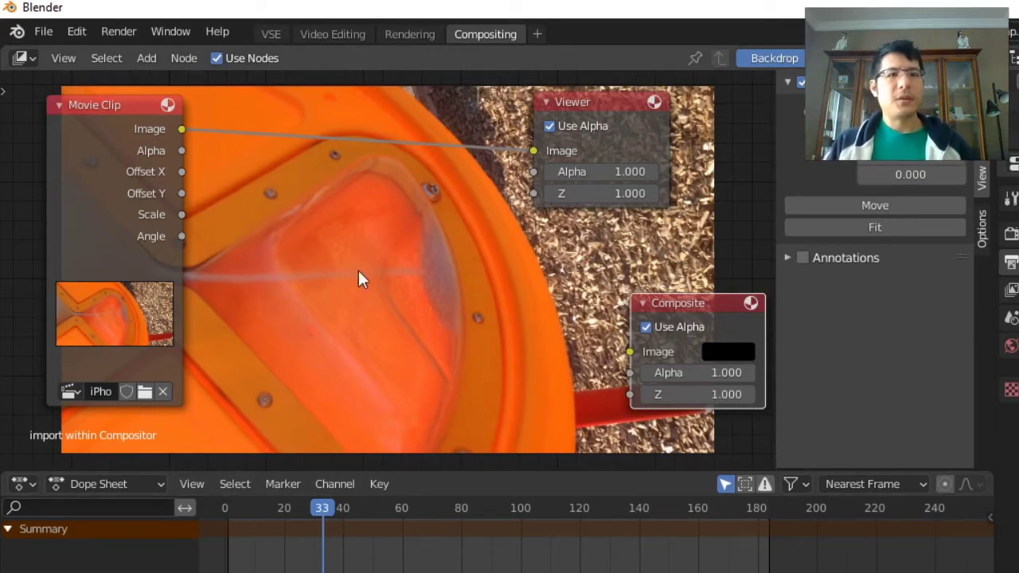
# Step: Move the Viewer node farther from the Movie Clip node and lower the Composite node to free up space between them
pyautogui.click(115, 112)
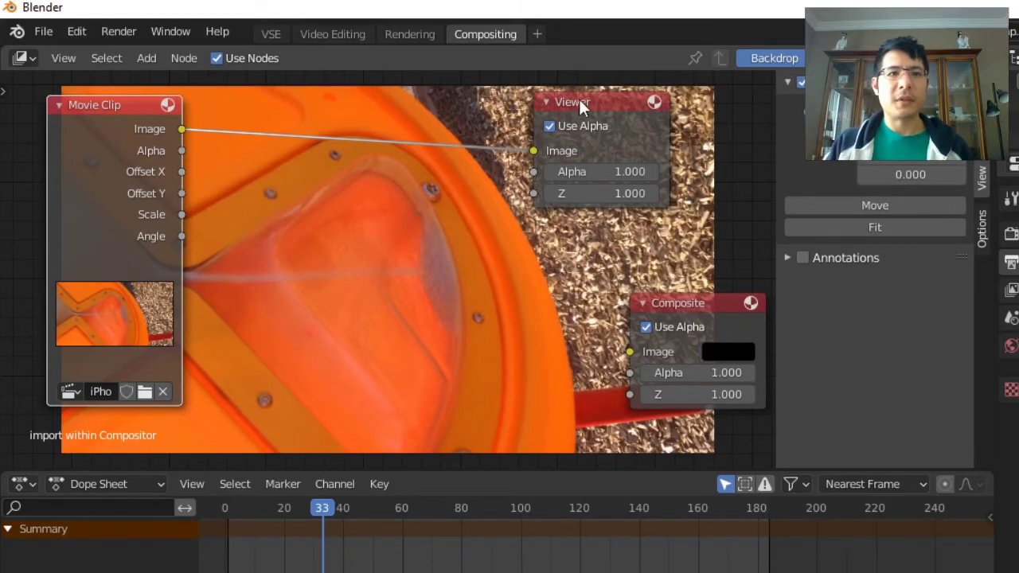
pyautogui.moveTo(578, 99); pyautogui.dragTo(663, 103)
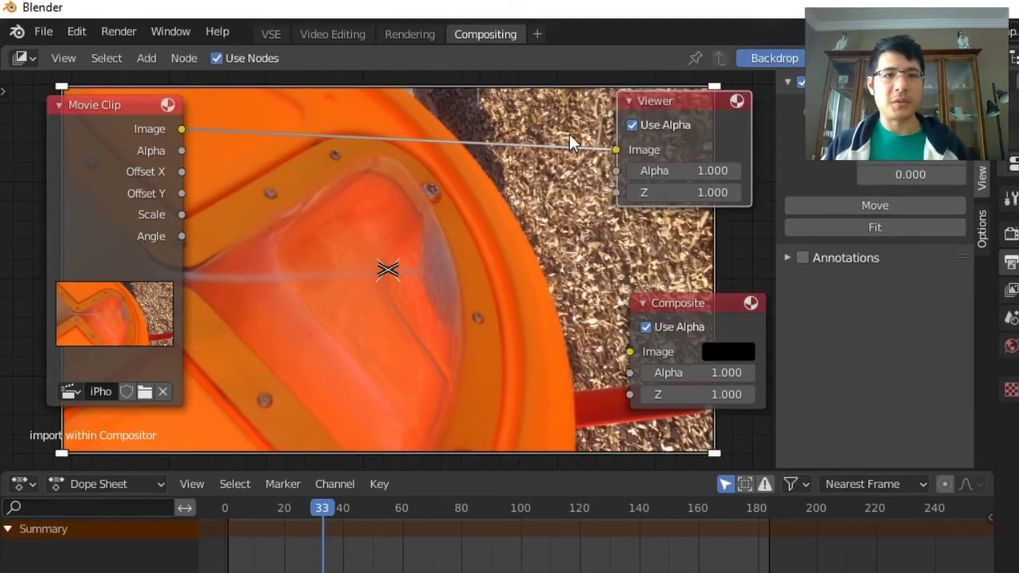
pyautogui.moveTo(706, 305); pyautogui.dragTo(698, 353)
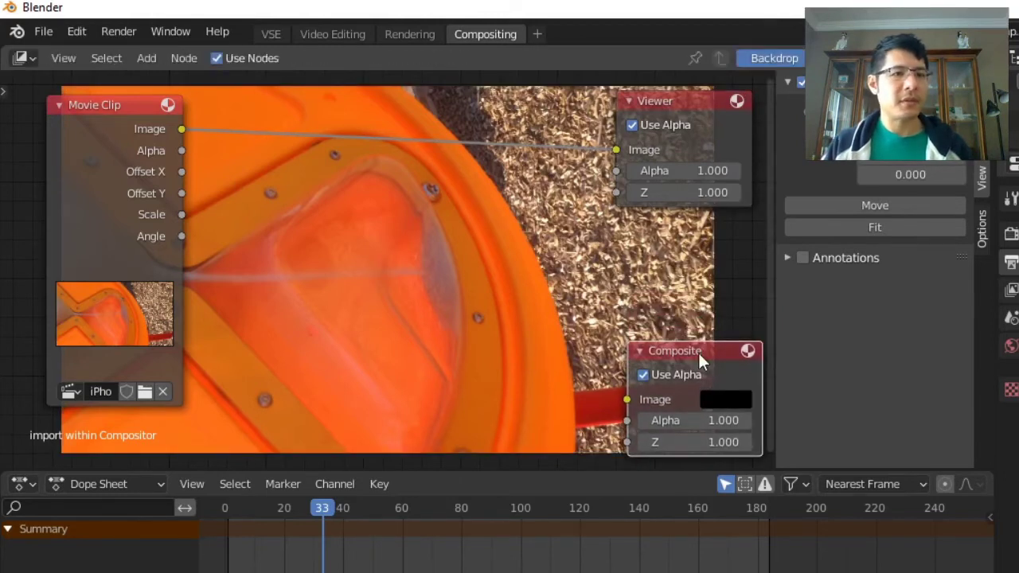
# Step: Hide the backdrop and insert a Transform node into the link between the Movie Clip and Viewer nodes
pyautogui.click(802, 83)
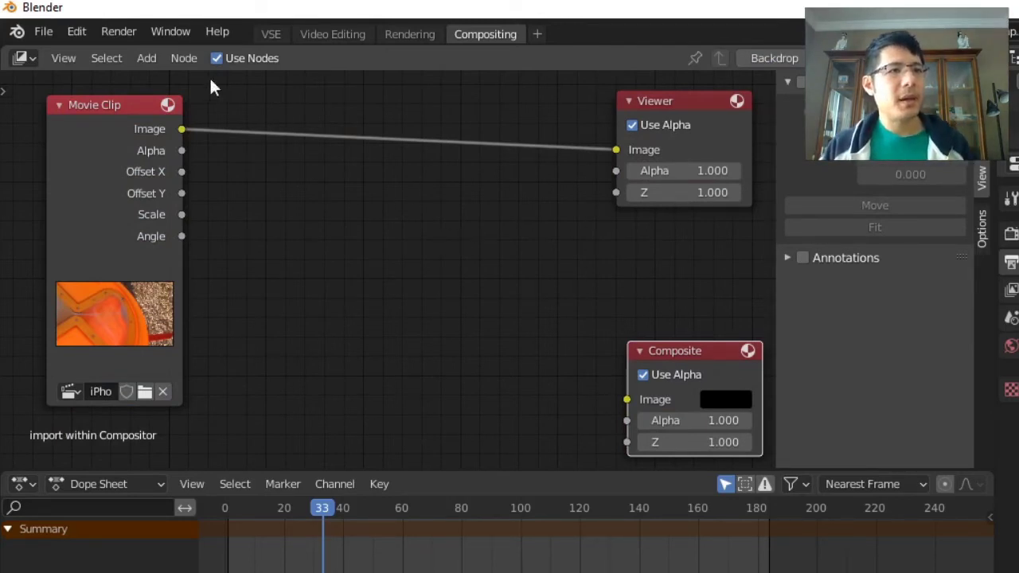
pyautogui.click(148, 59)
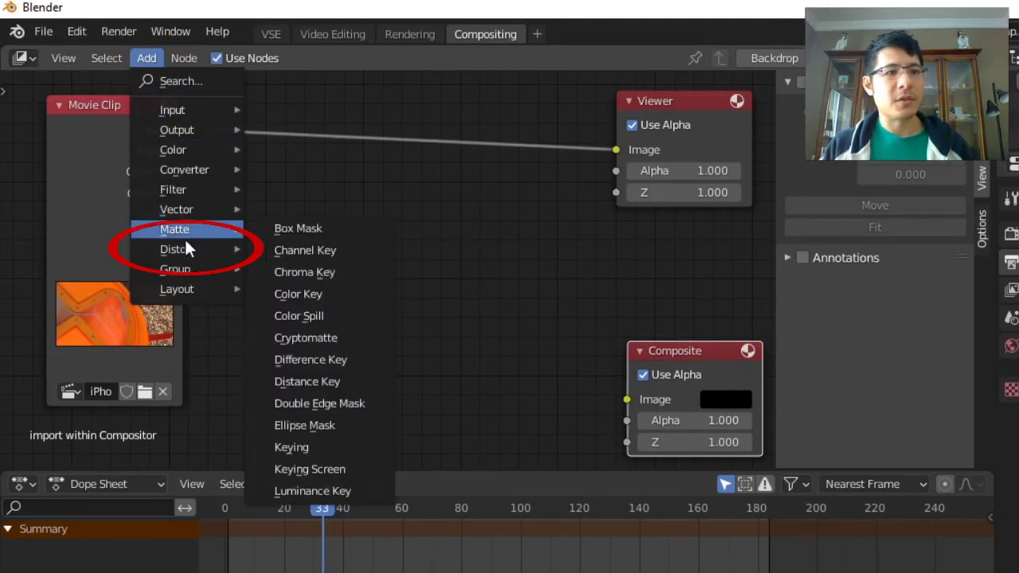
pyautogui.moveTo(185, 244)
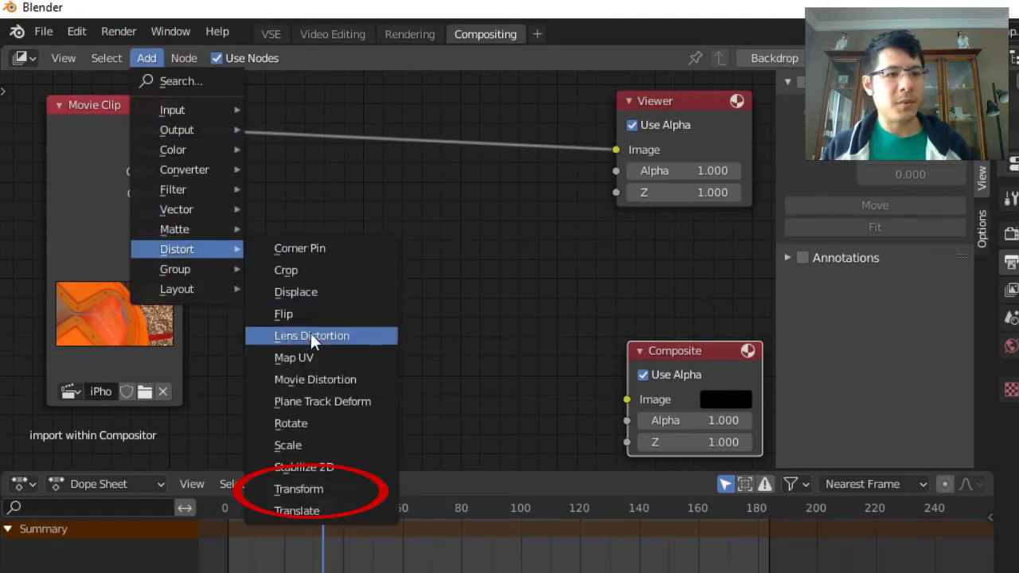
pyautogui.click(307, 487)
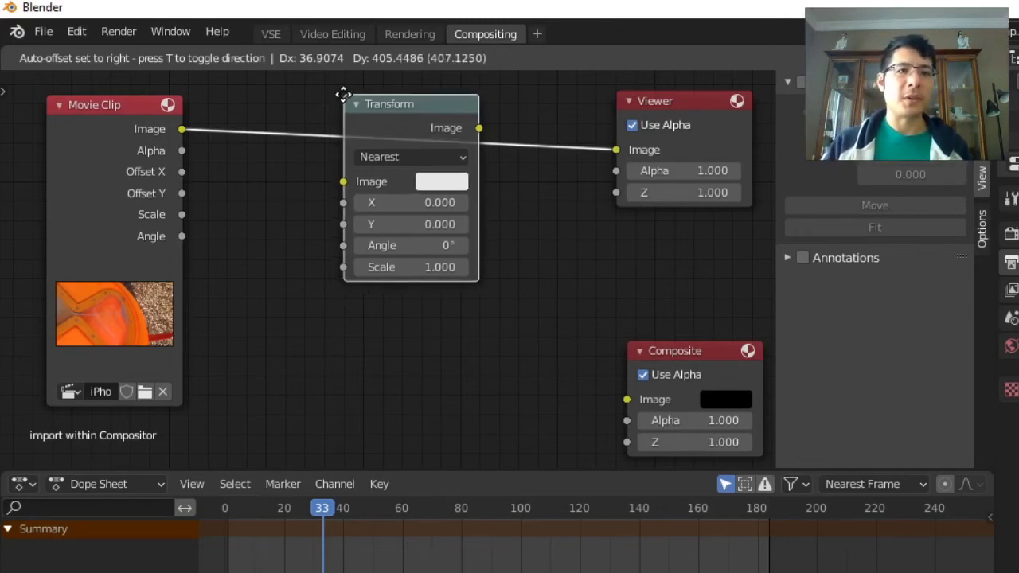
pyautogui.click(343, 94)
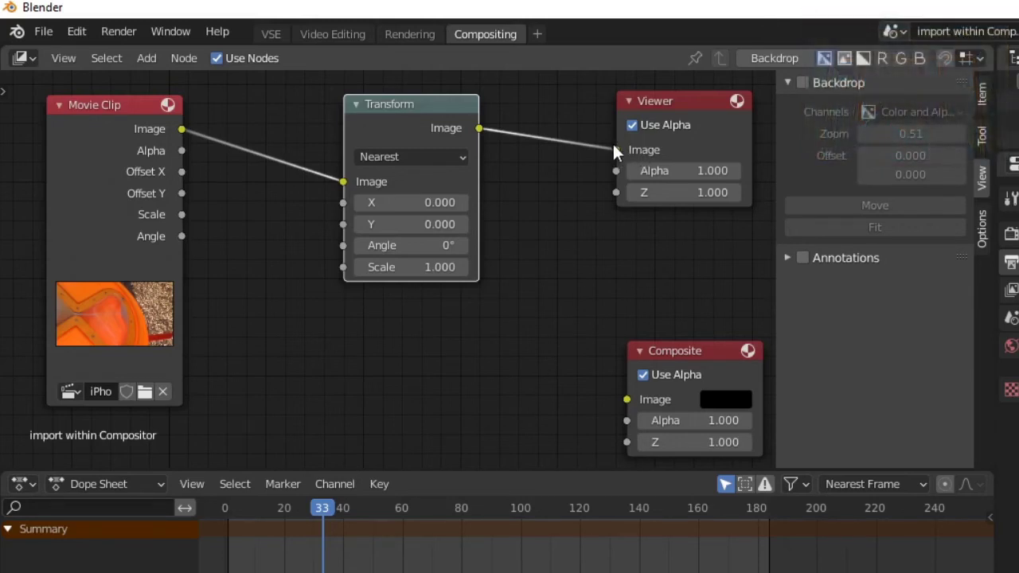
# Step: Show the backdrop again and rotate the clip by setting the Transform node's angle to -90°
pyautogui.click(802, 83)
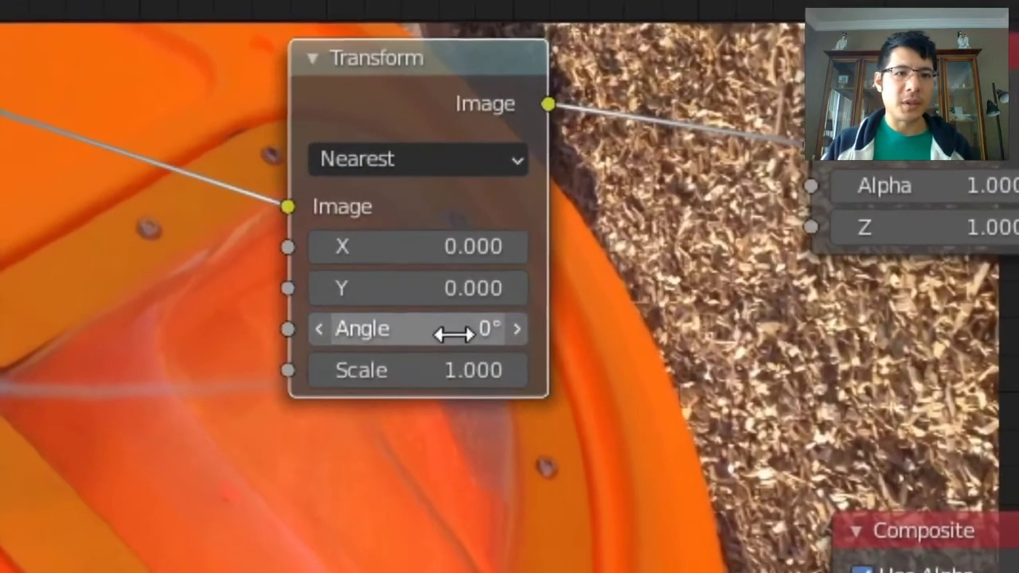
pyautogui.click(452, 334)
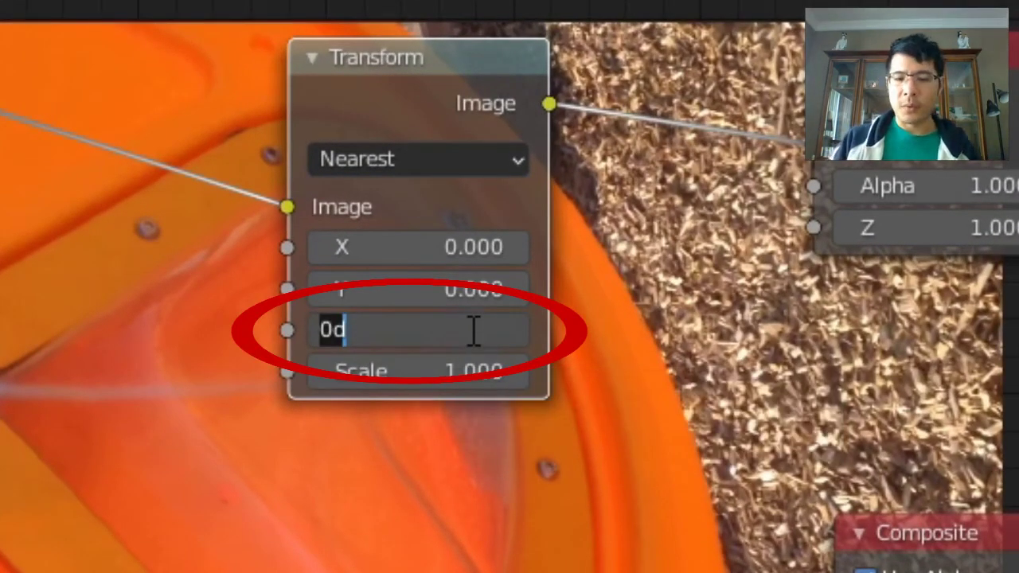
pyautogui.write('-90')
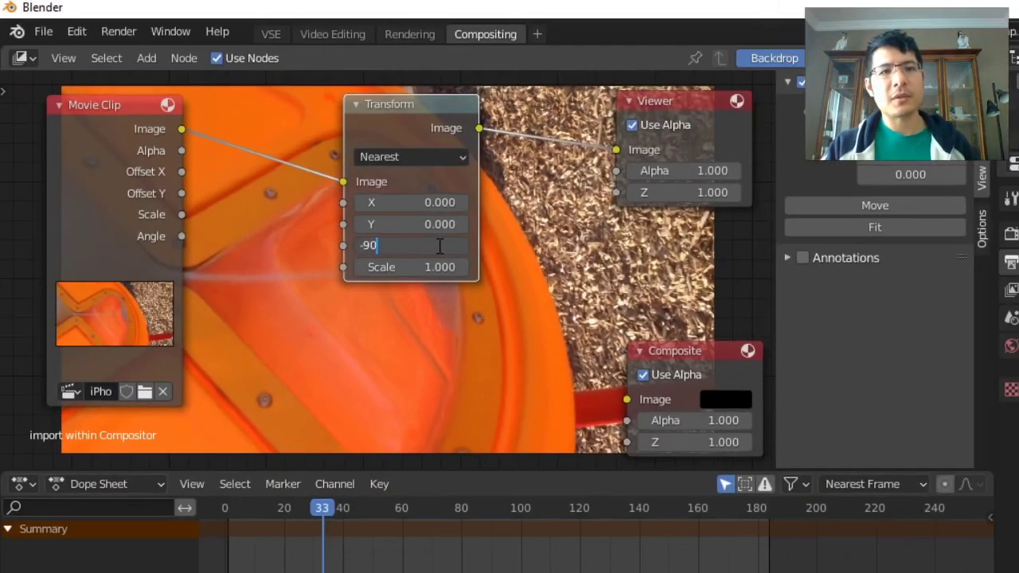
pyautogui.press('Return')
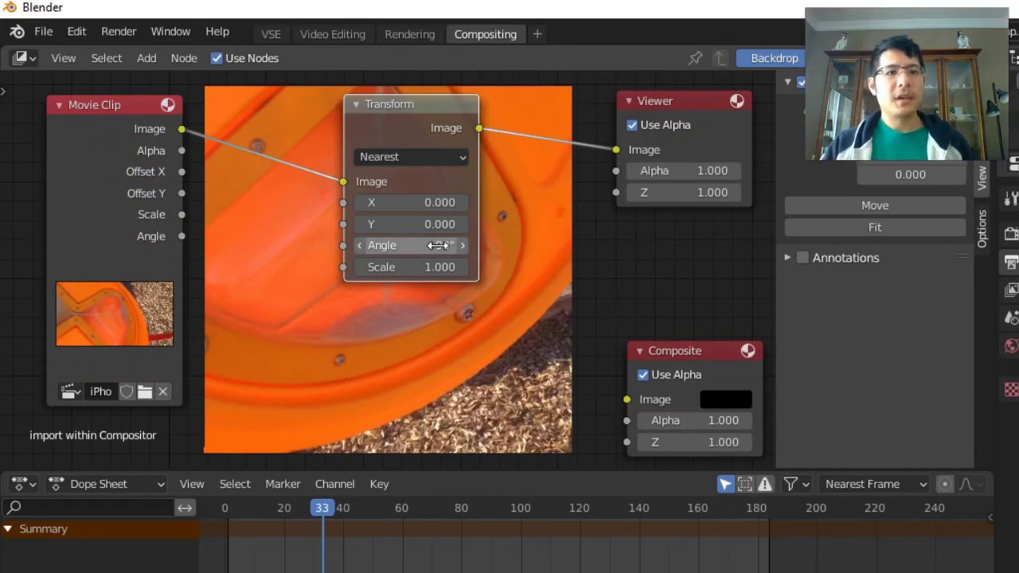
# Step: Reposition the Transform node closer to the outputs and link its image output to the Composite node's image input
pyautogui.moveTo(391, 117); pyautogui.dragTo(472, 159)
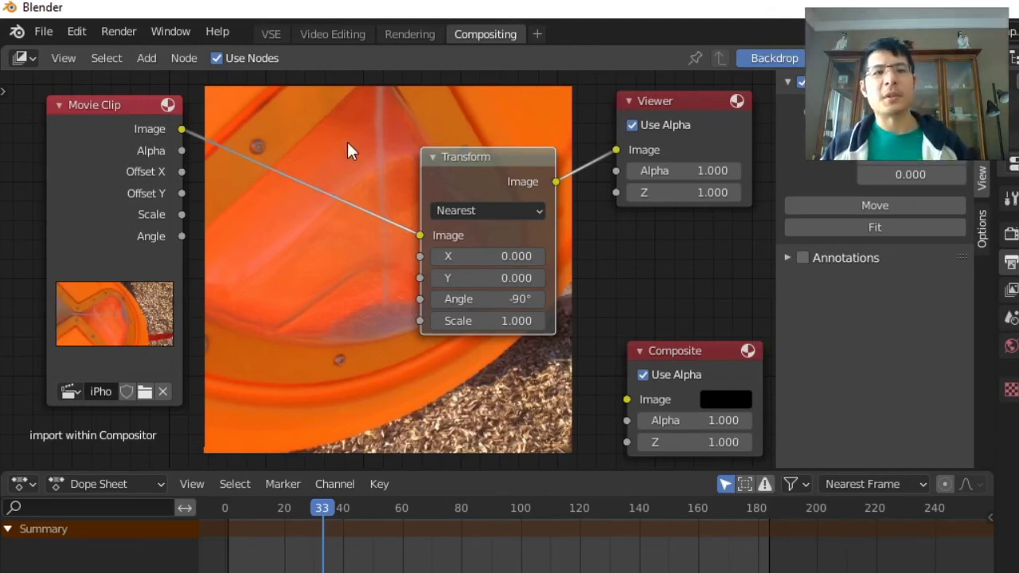
pyautogui.moveTo(503, 157); pyautogui.dragTo(483, 150)
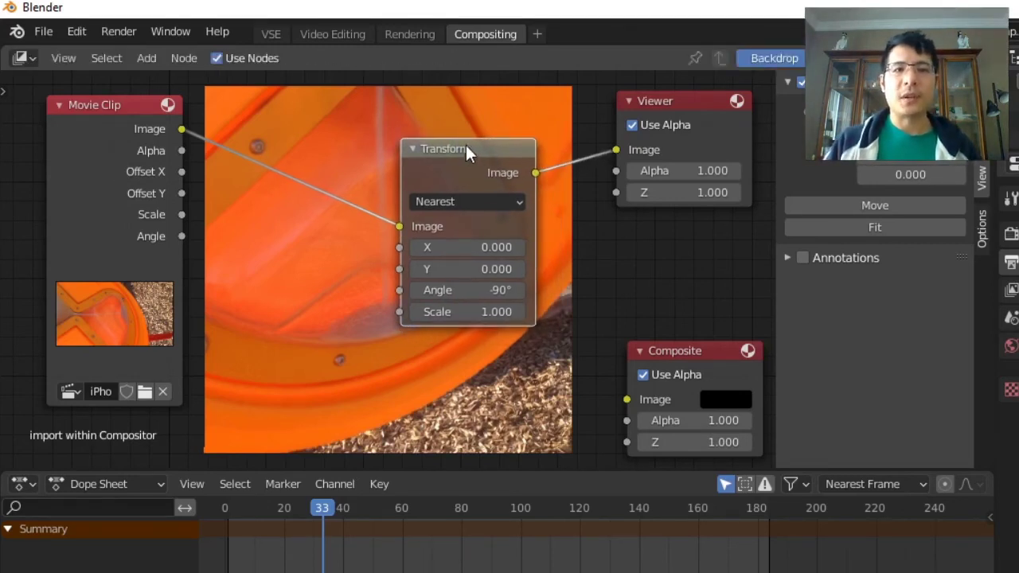
pyautogui.moveTo(460, 145); pyautogui.dragTo(456, 144)
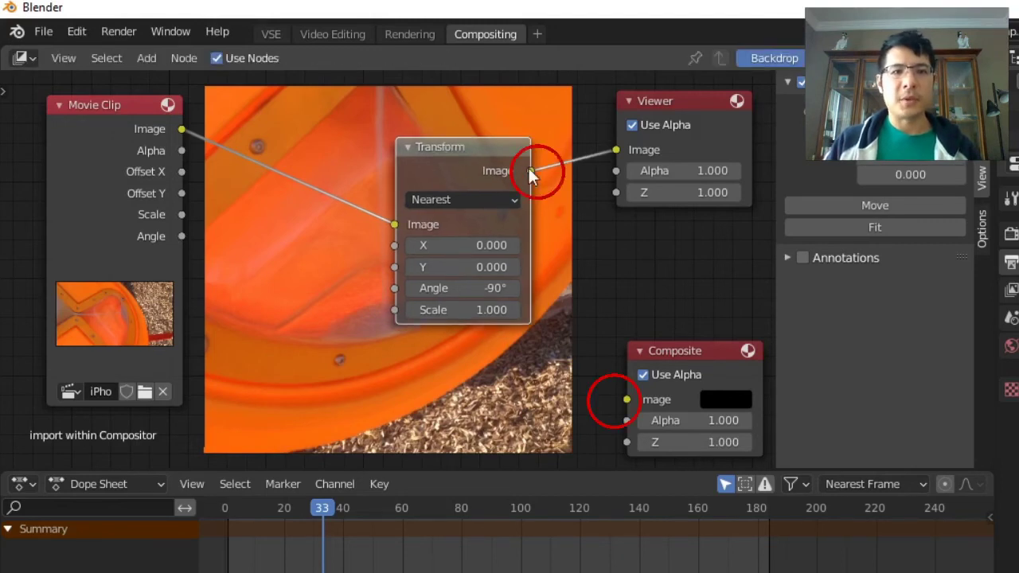
pyautogui.moveTo(530, 170); pyautogui.dragTo(626, 400)
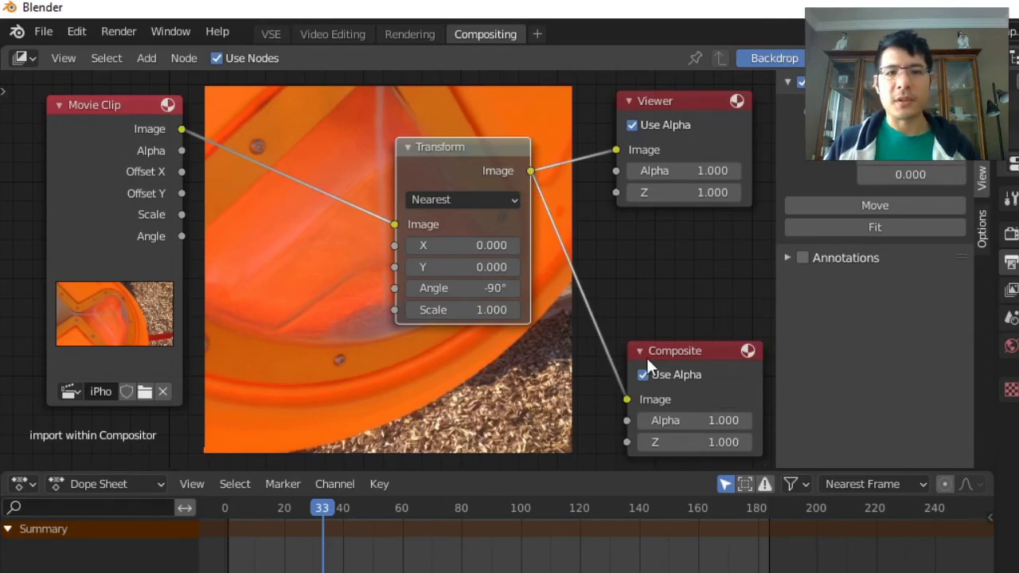
# Step: Move the Composite node up beneath the Viewer node and shift the Viewer node slightly away from the Transform node
pyautogui.moveTo(679, 351); pyautogui.dragTo(693, 249)
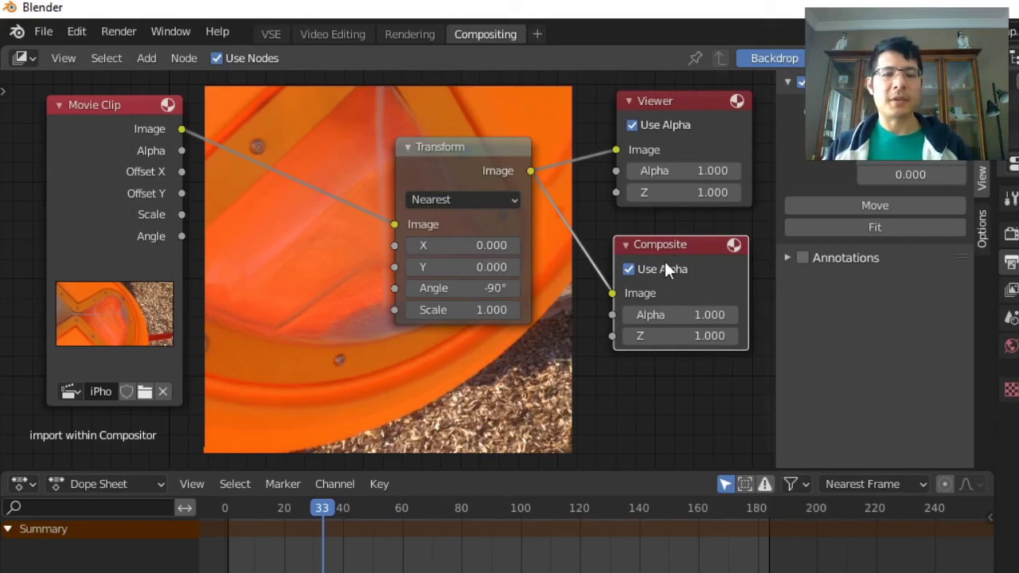
pyautogui.moveTo(670, 105); pyautogui.dragTo(681, 106)
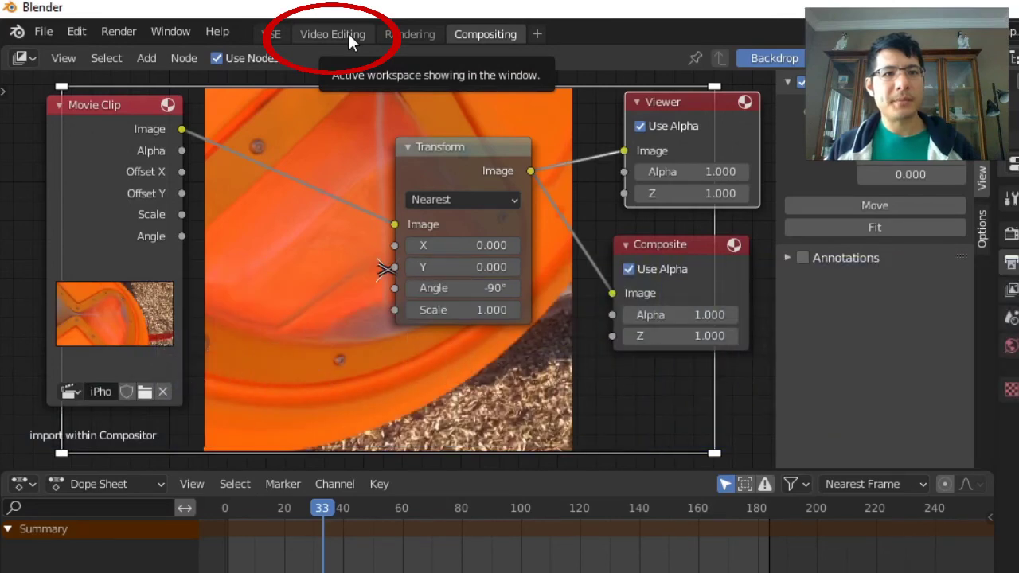
# Step: In the Video Editing workspace, return to frame 1 and switch the active scene to the one named Scene
pyautogui.click(348, 33)
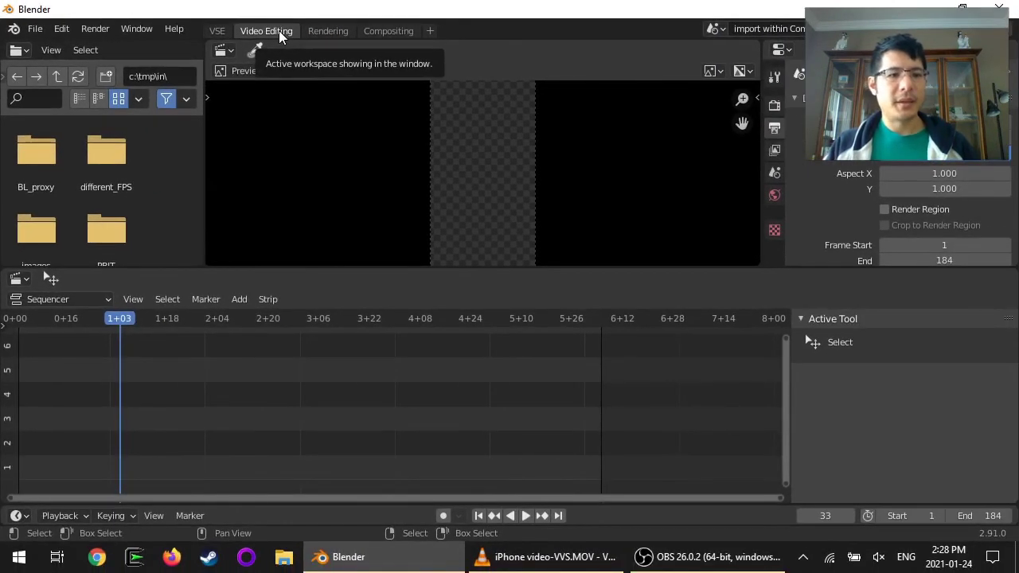
pyautogui.hotkey('shift', 'Left')
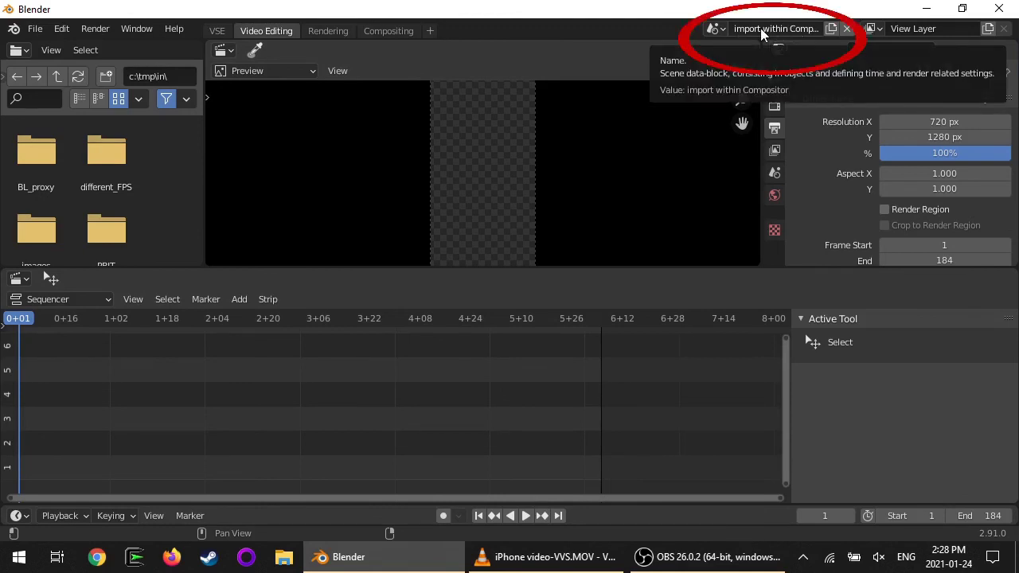
pyautogui.click(714, 29)
pyautogui.click(725, 69)
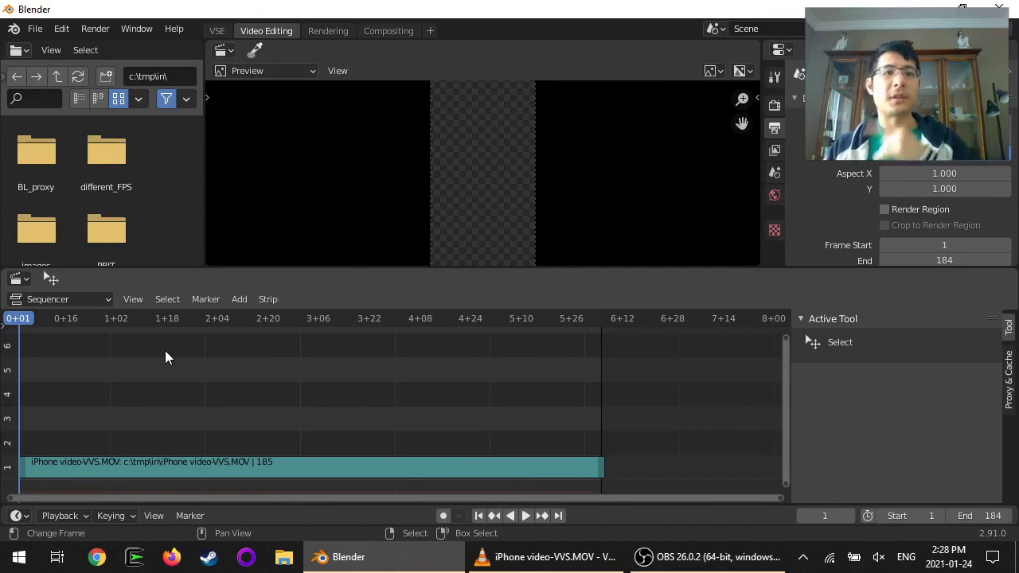
# Step: Add the "import within Compositor" scene as a scene strip at frame 1, above the iPhone video strip
pyautogui.click(239, 299)
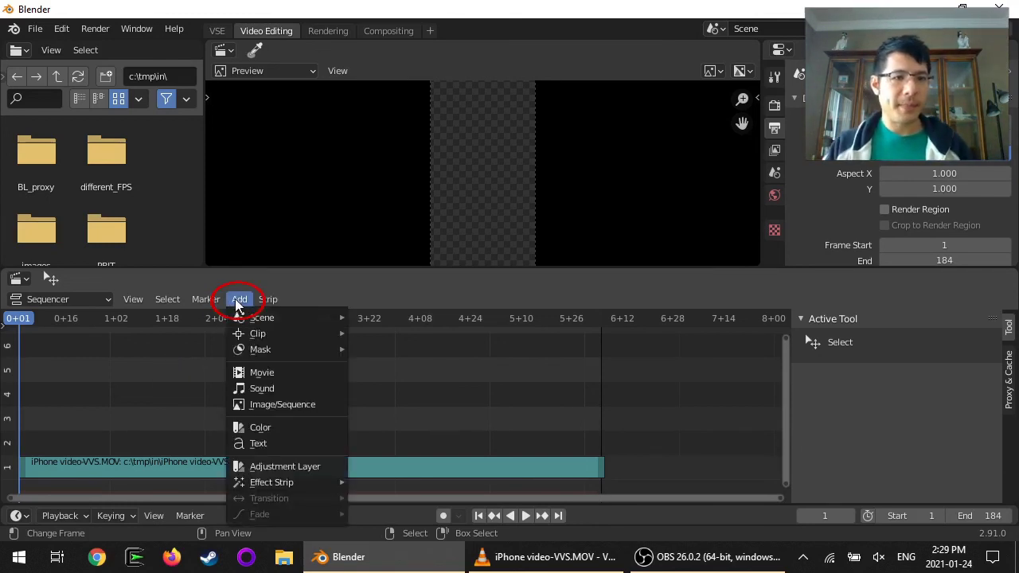
pyautogui.moveTo(262, 318)
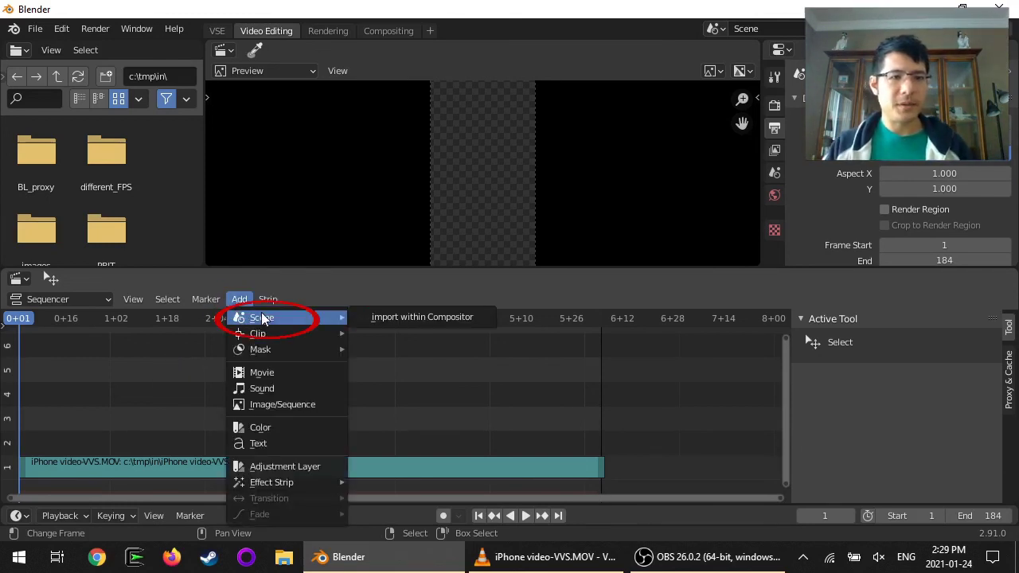
pyautogui.click(462, 316)
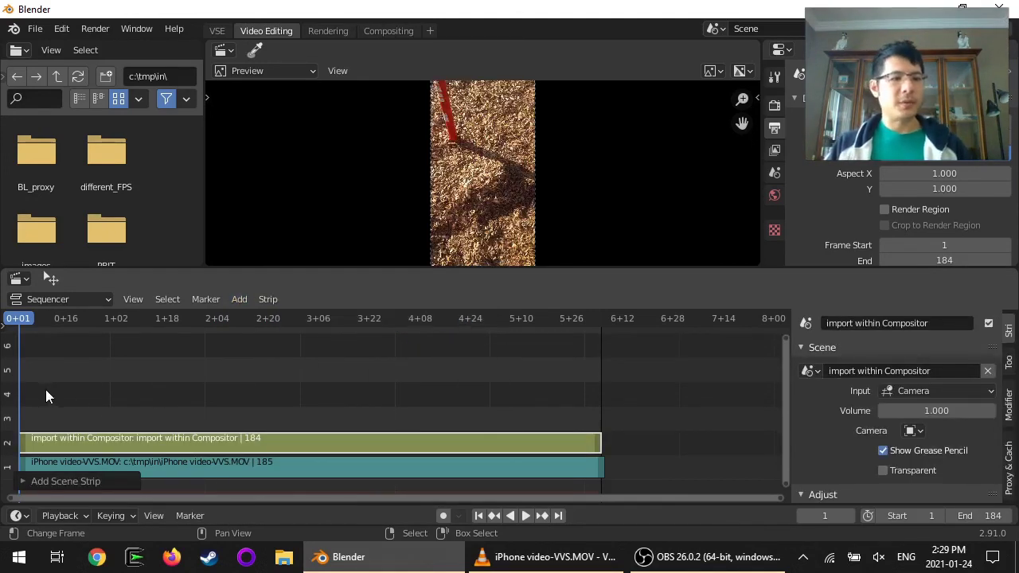
# Step: Scrub forward and back through the scene strip to check the footage's orientation, and switch to VLC media player to compare the original video
pyautogui.moveTo(92, 386); pyautogui.dragTo(209, 387)
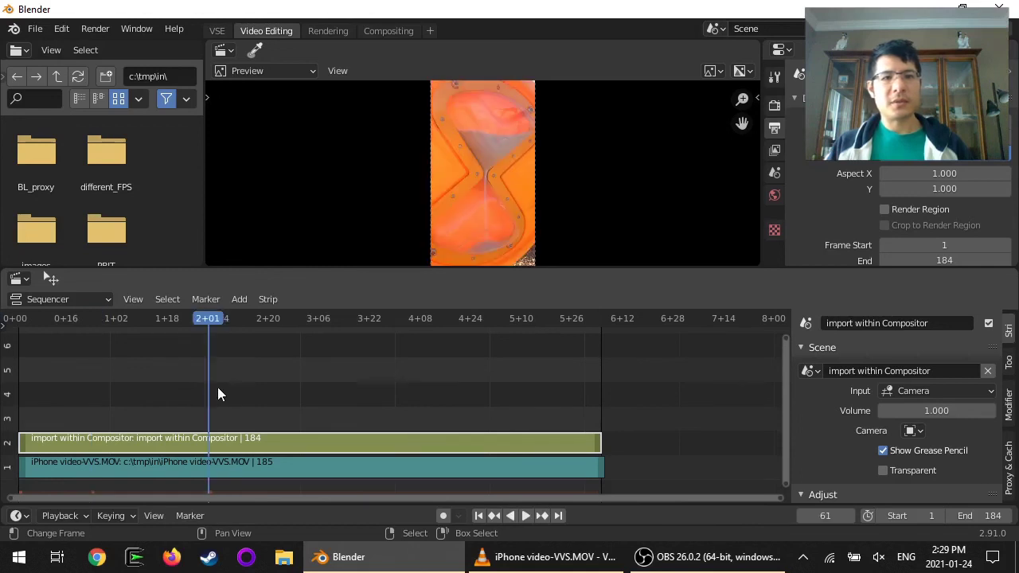
pyautogui.click(283, 383)
pyautogui.click(380, 379)
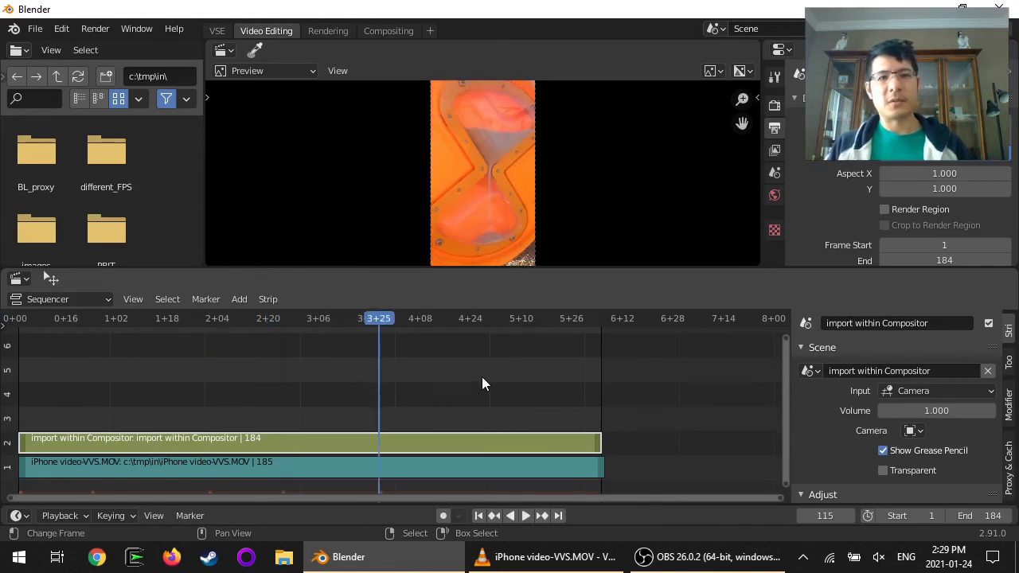
pyautogui.click(480, 378)
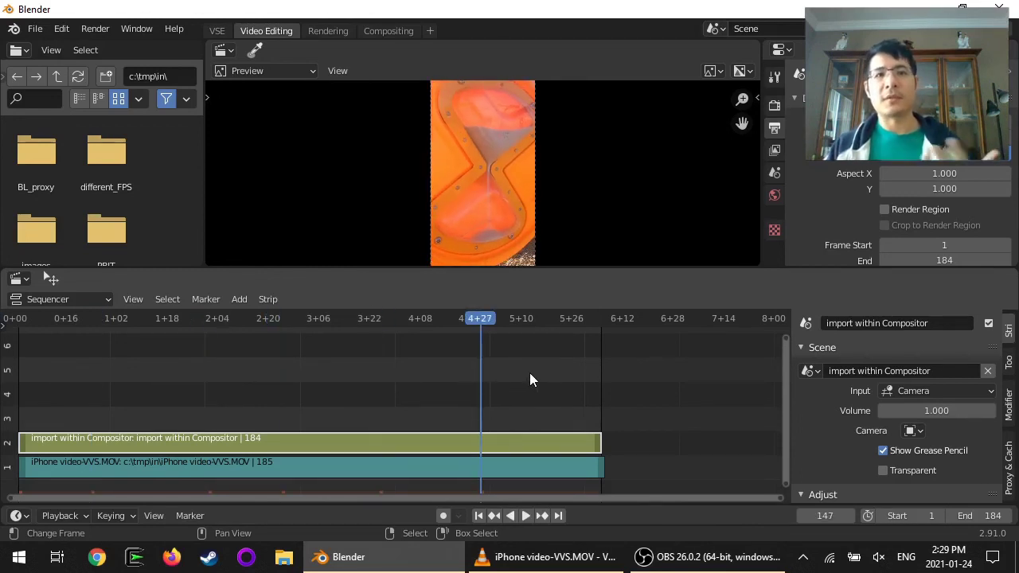
pyautogui.click(532, 370)
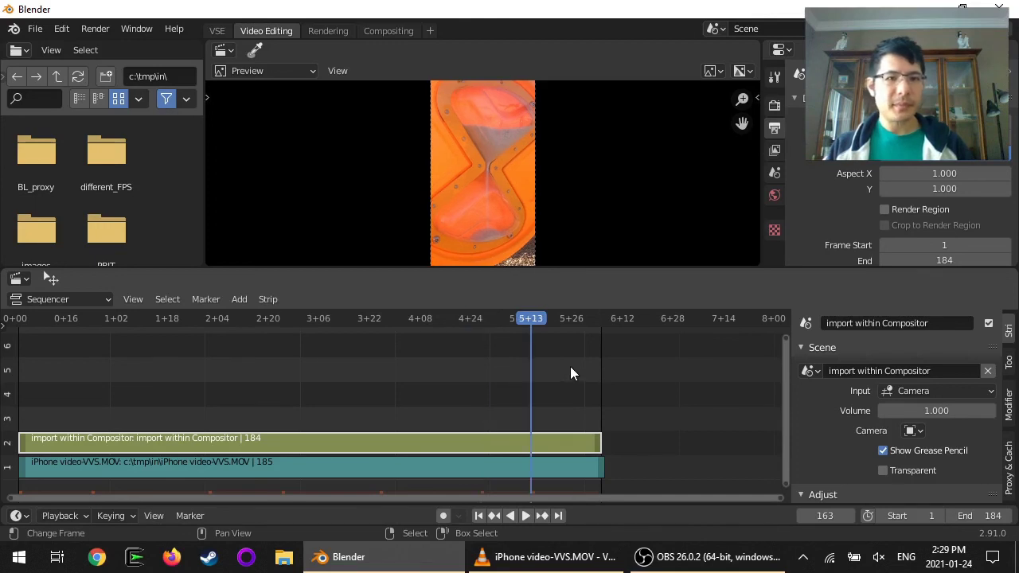
pyautogui.click(569, 367)
pyautogui.click(462, 369)
pyautogui.click(363, 369)
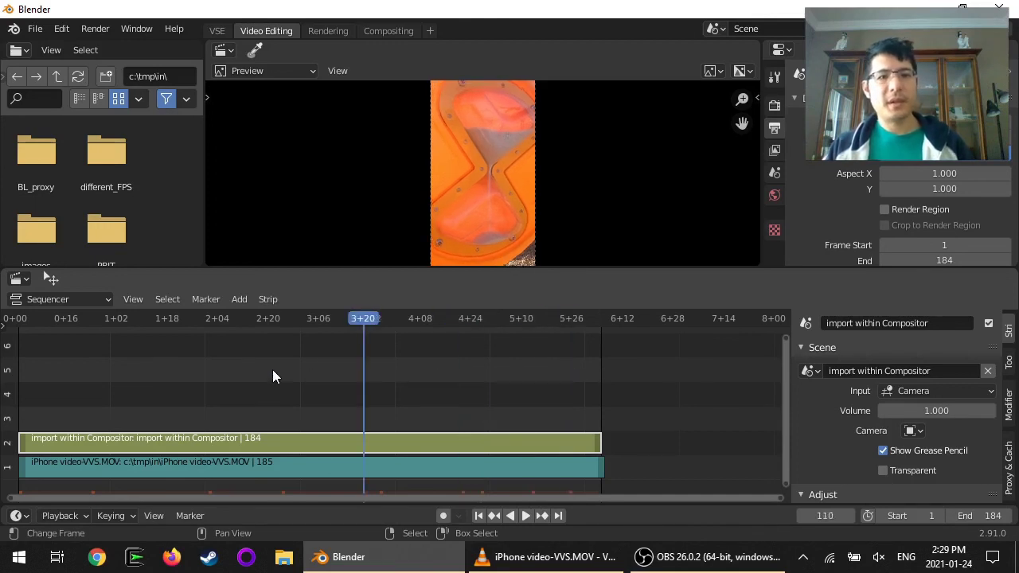
pyautogui.click(270, 370)
pyautogui.click(158, 370)
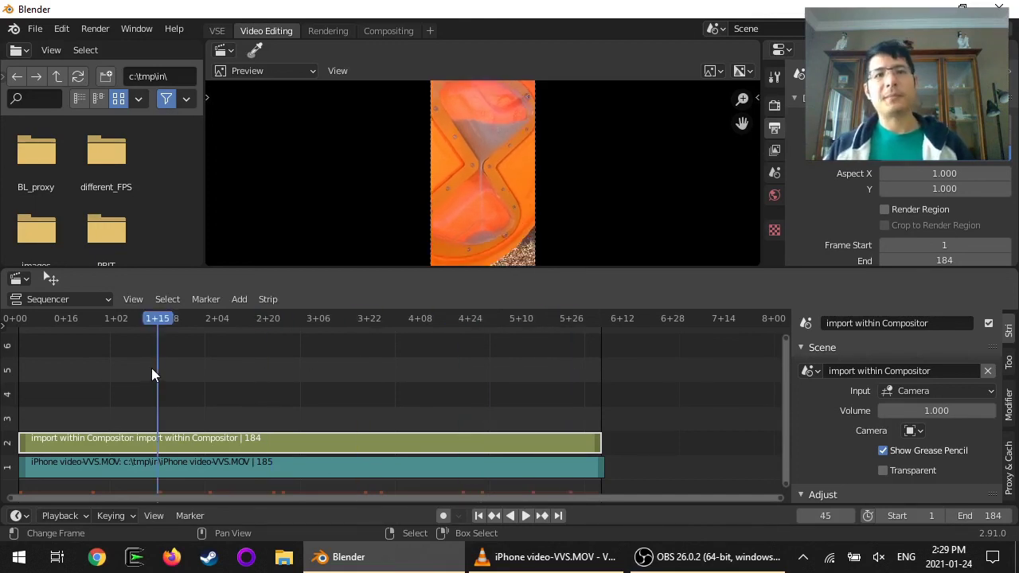
pyautogui.click(570, 567)
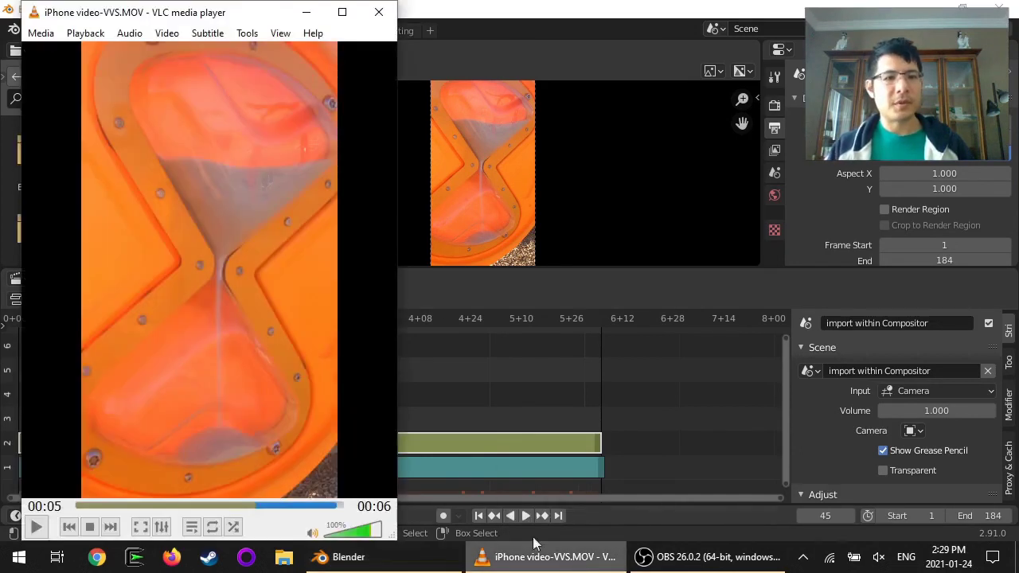